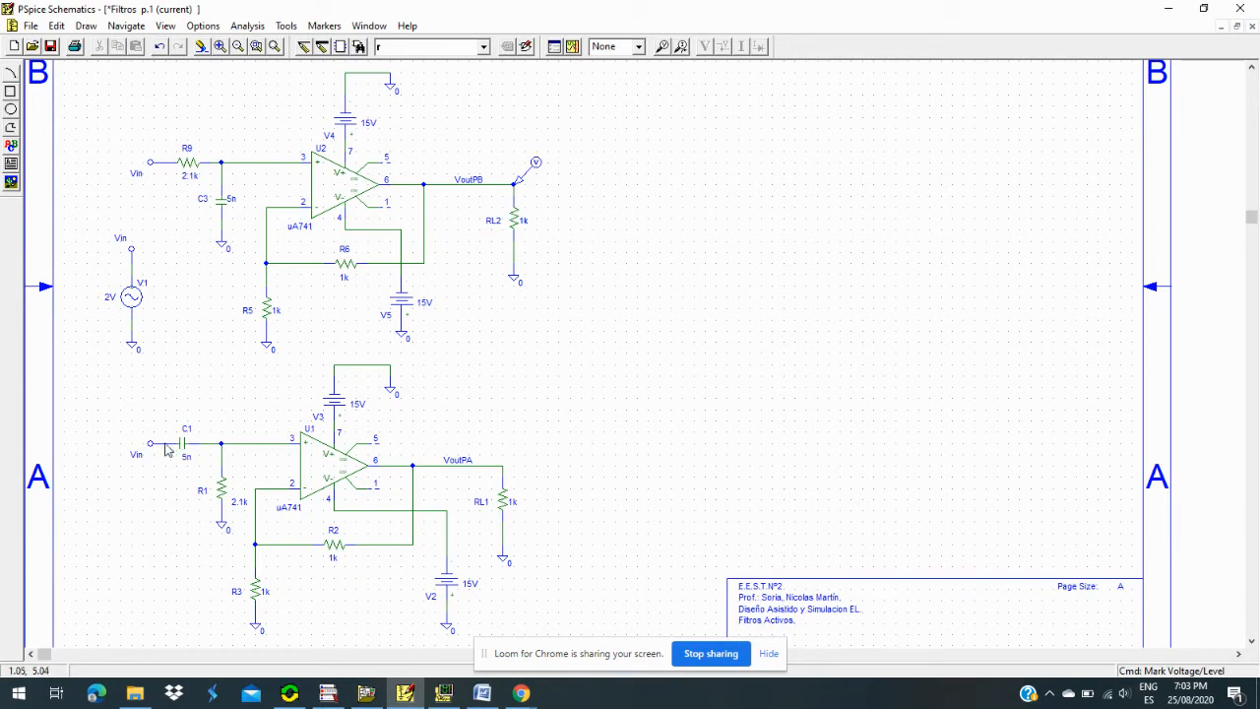
Step: Select the sinusoidal source V1 and look through the recently used parts list without picking a part
left_click(141, 309)
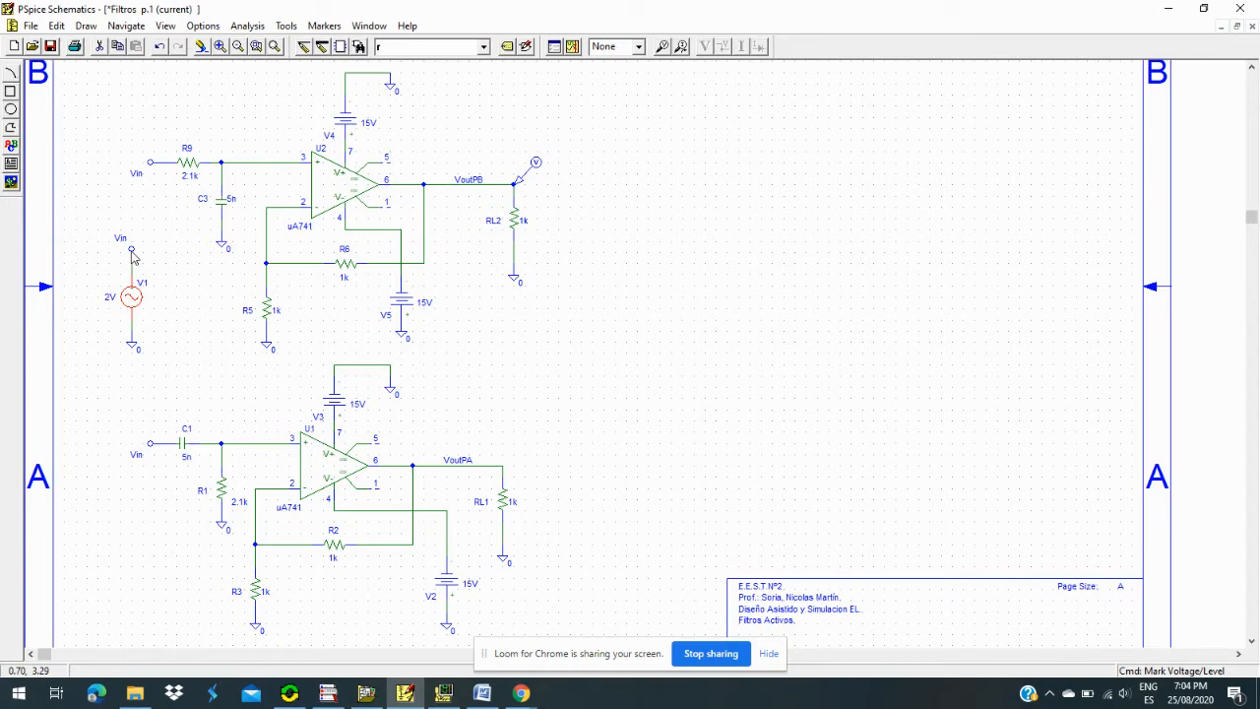
left_click(442, 46)
left_click(482, 47)
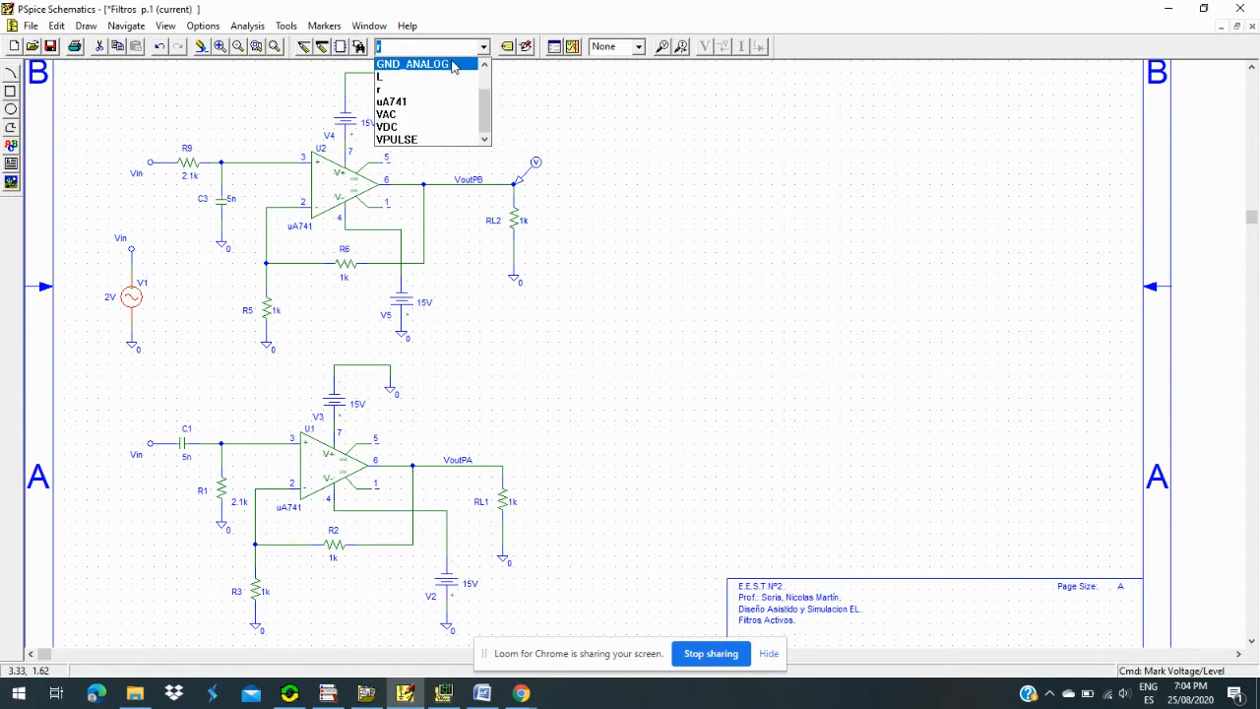
scroll(456, 130, "up", 1)
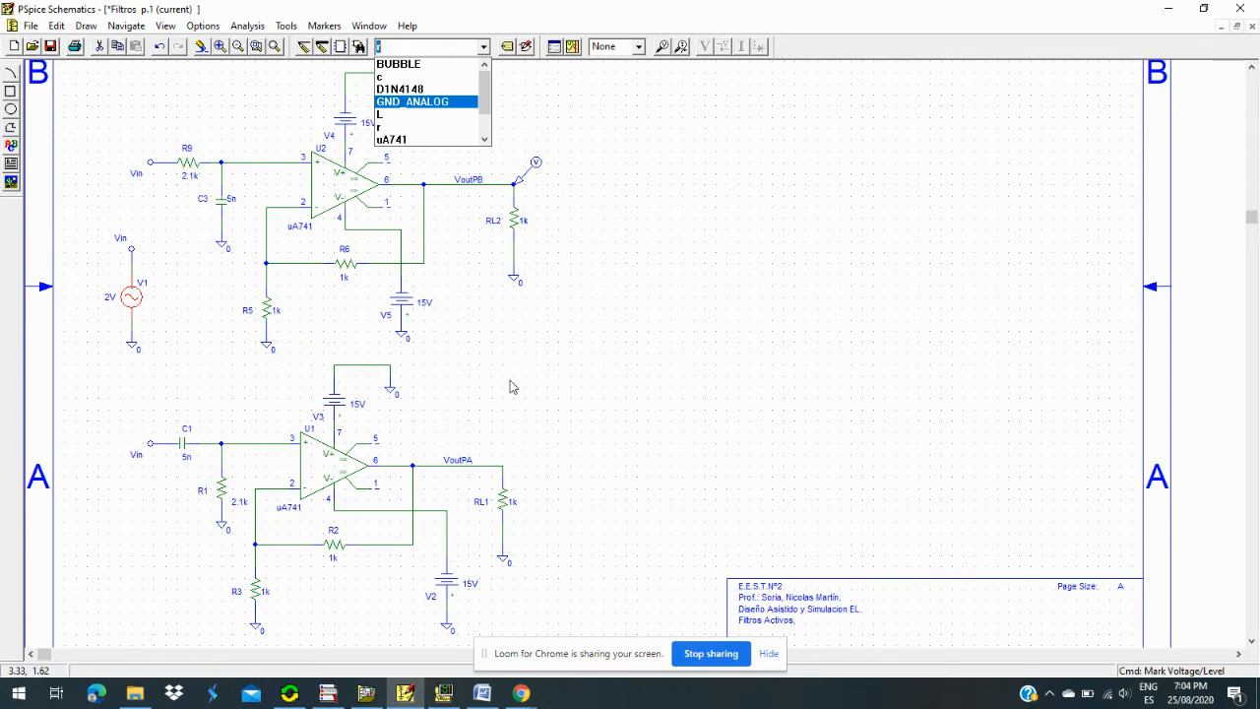
left_click(546, 337)
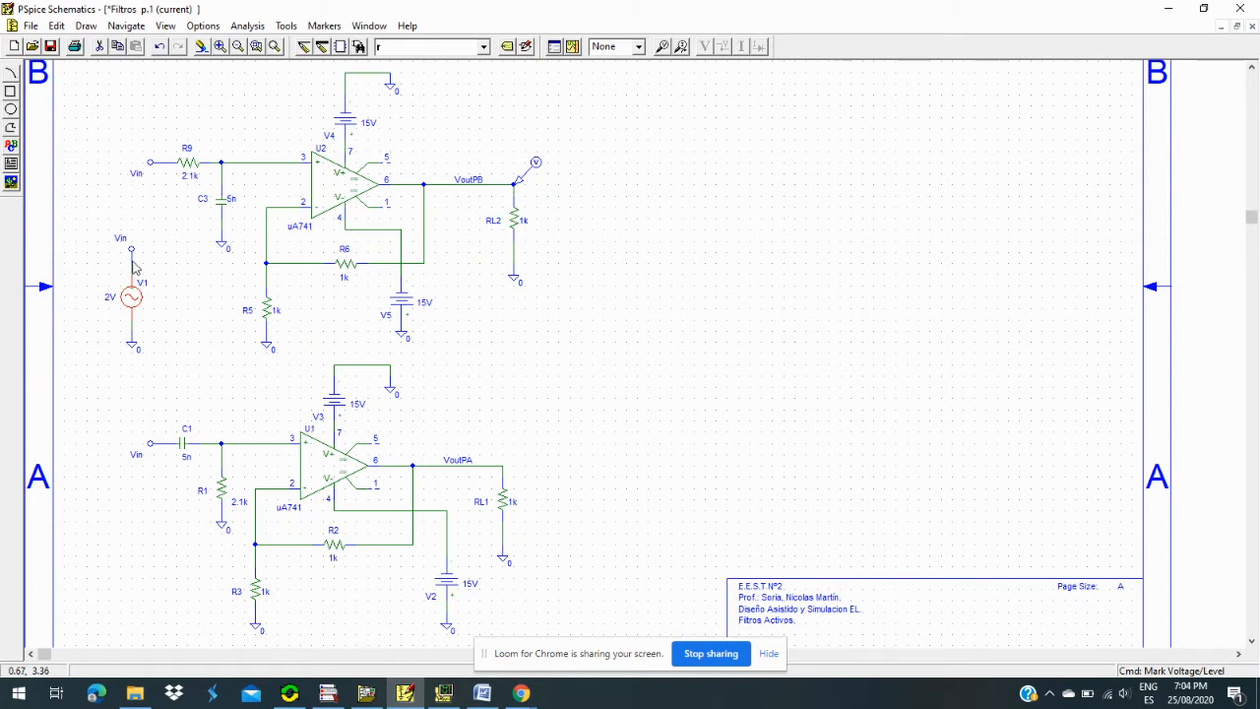
Step: Open the attributes of source V1, review its ACMAG entry and the remaining attributes, and accept them
double_click(145, 311)
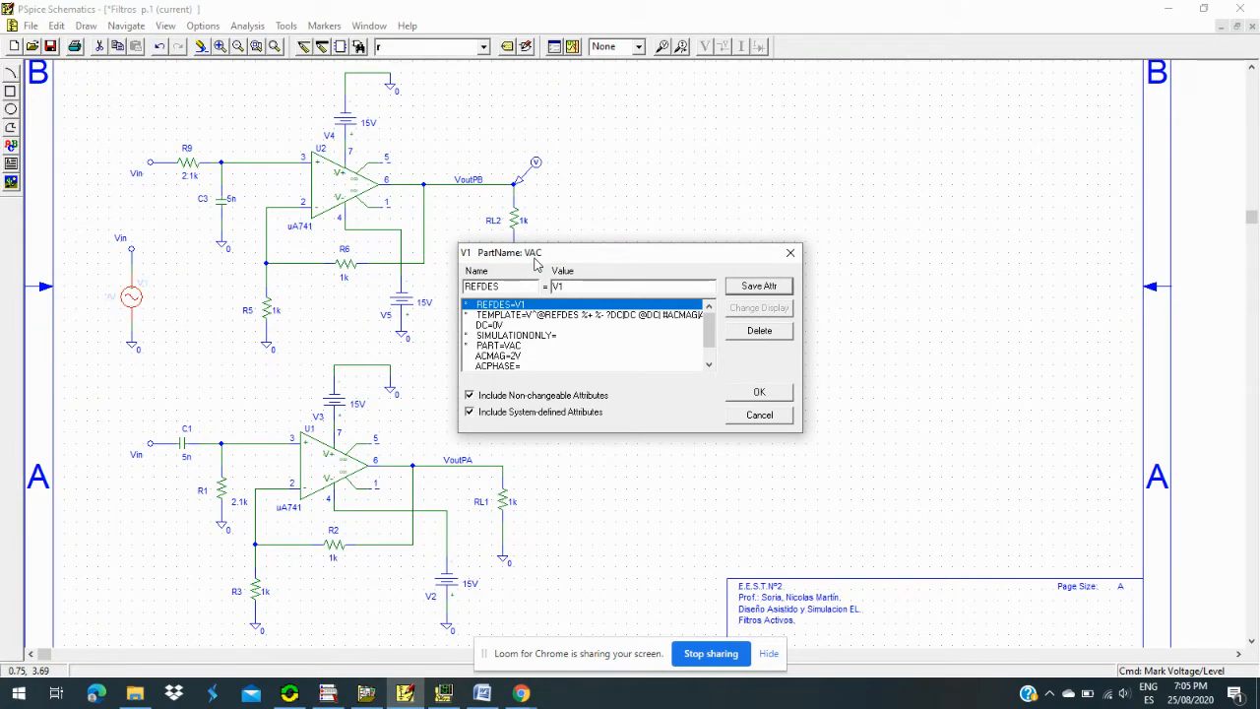
left_click(529, 355)
scroll(561, 356, "down", 2)
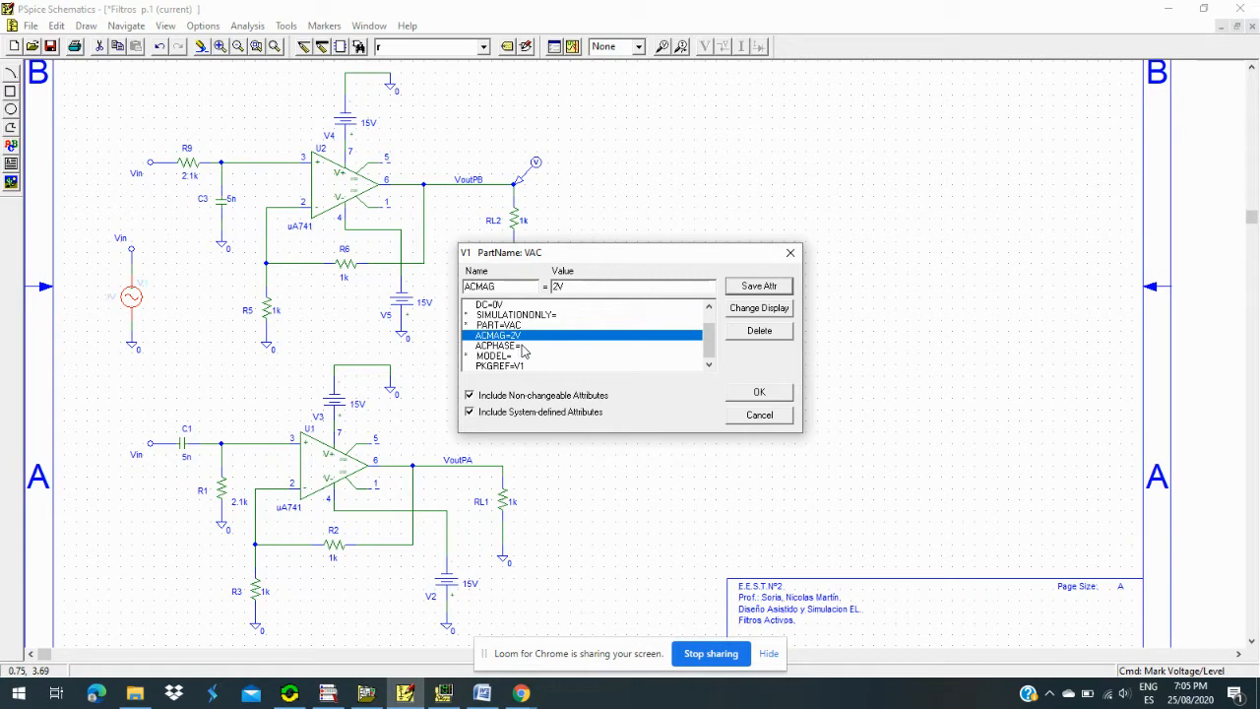
left_click(734, 397)
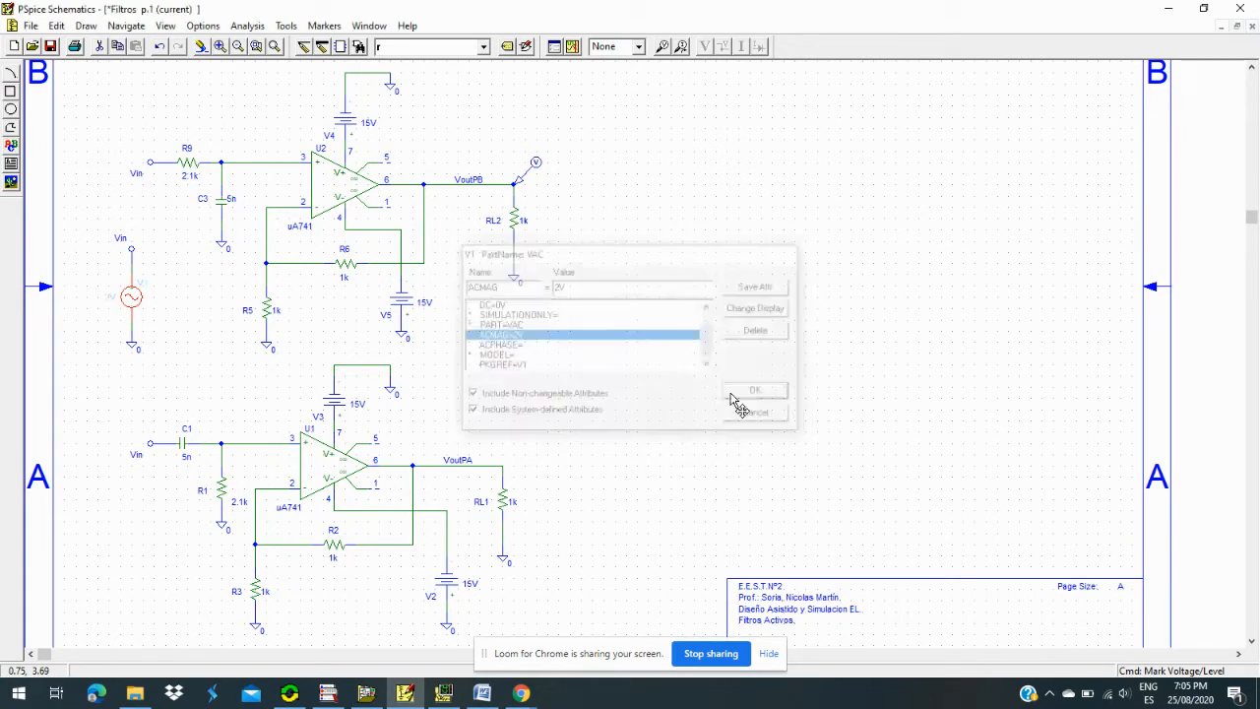
Step: Open the AC Sweep analysis settings and check the sweep type, points per decade, and start and end frequencies
left_click(554, 46)
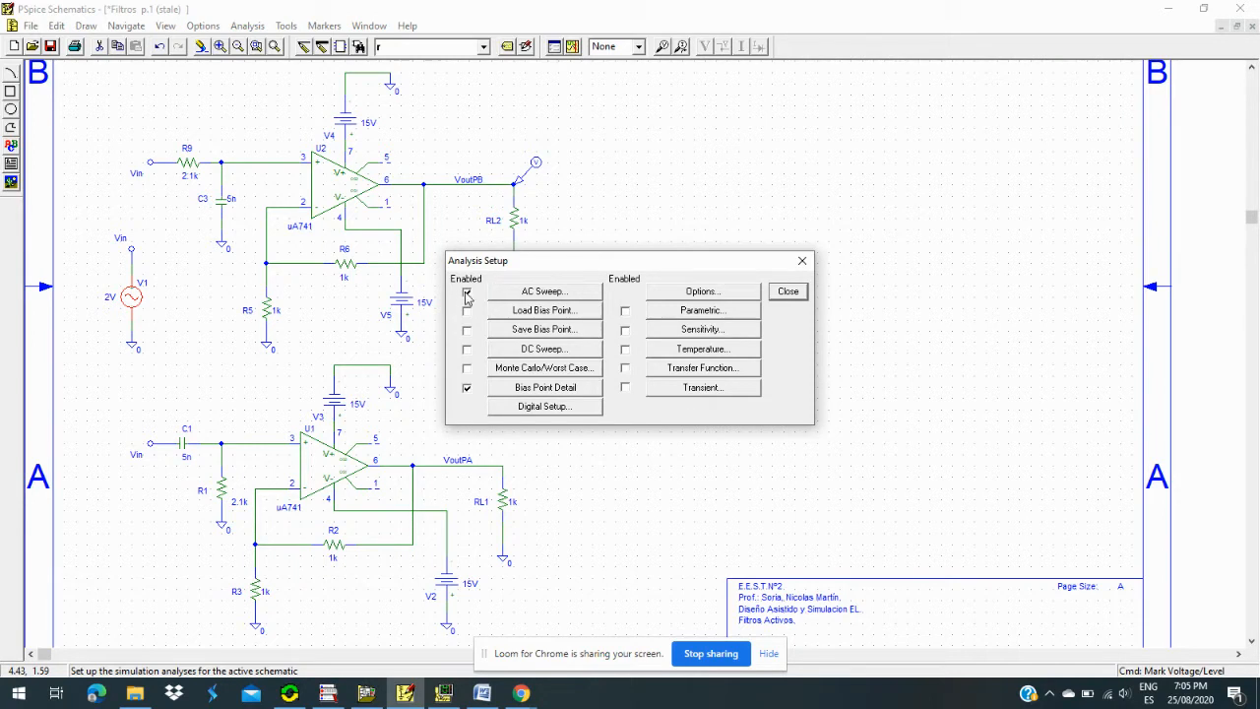
left_click(552, 295)
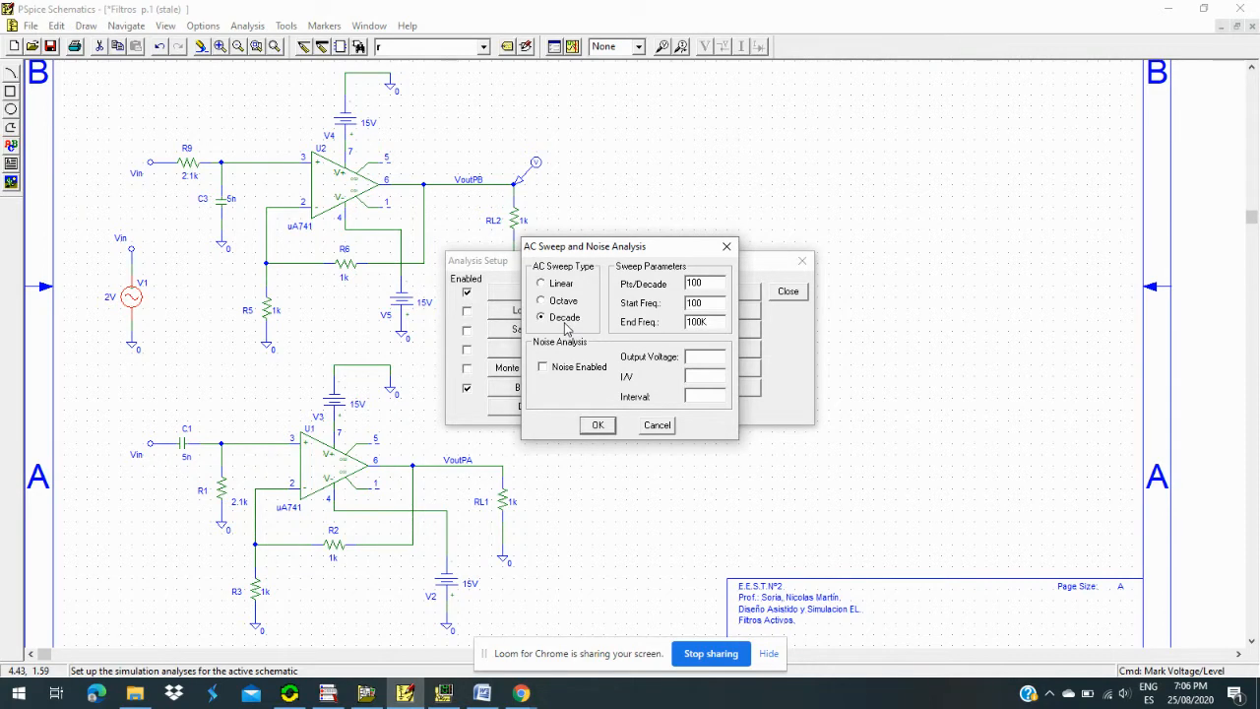
left_click(714, 322)
left_click(725, 323)
left_click(716, 307)
Step: Switch to the Filtros document in Word and examine the cutoff calculation of Ejercicio 1 and the low-pass response in Fig.2
left_click(482, 692)
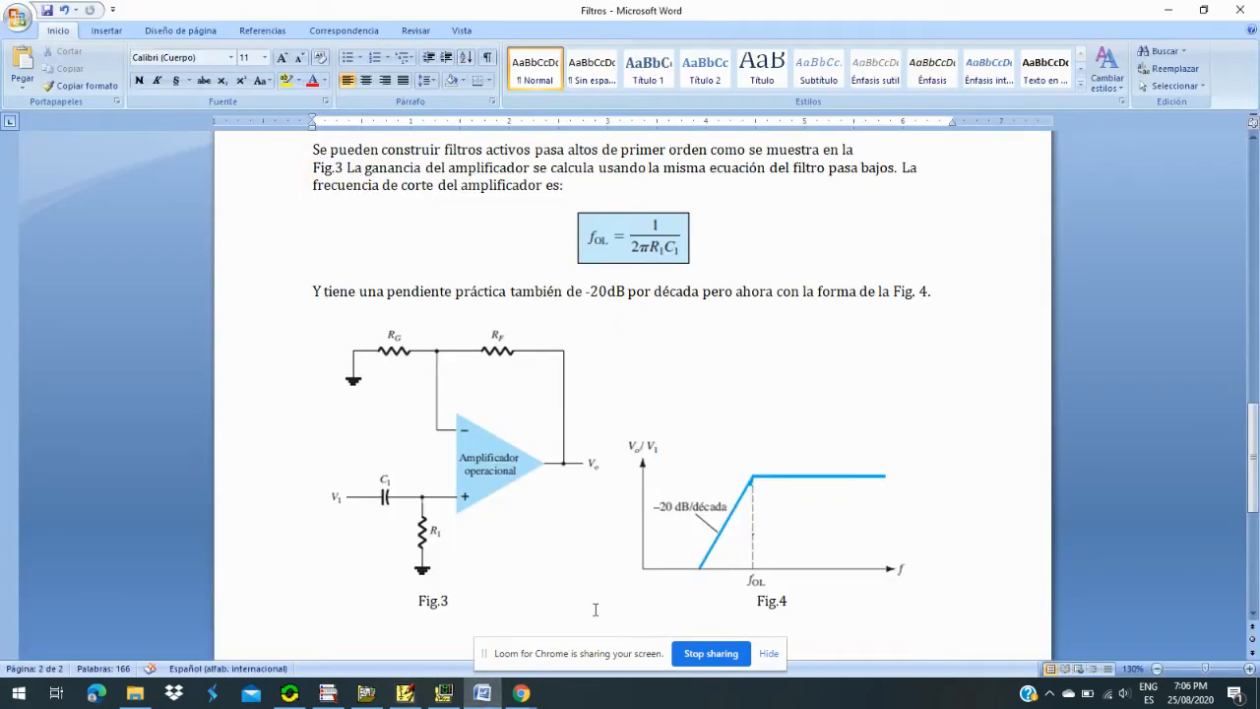
scroll(594, 609, "up", 10)
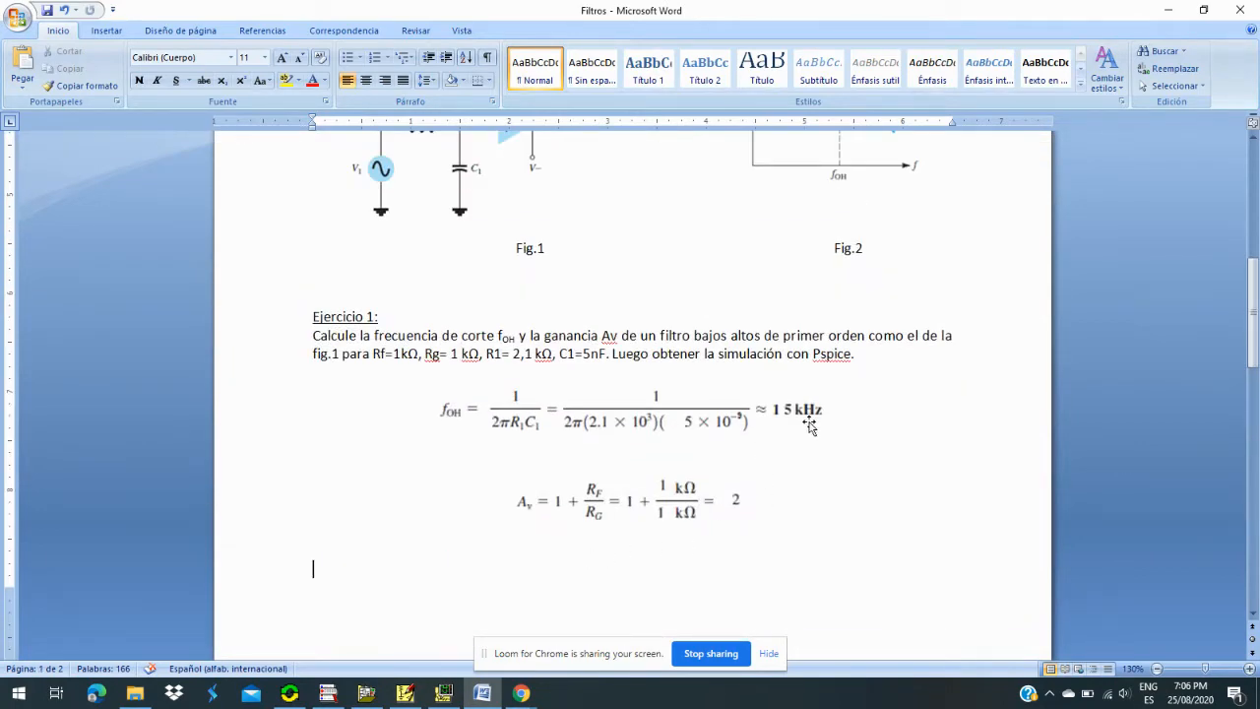
scroll(802, 433, "up", 1)
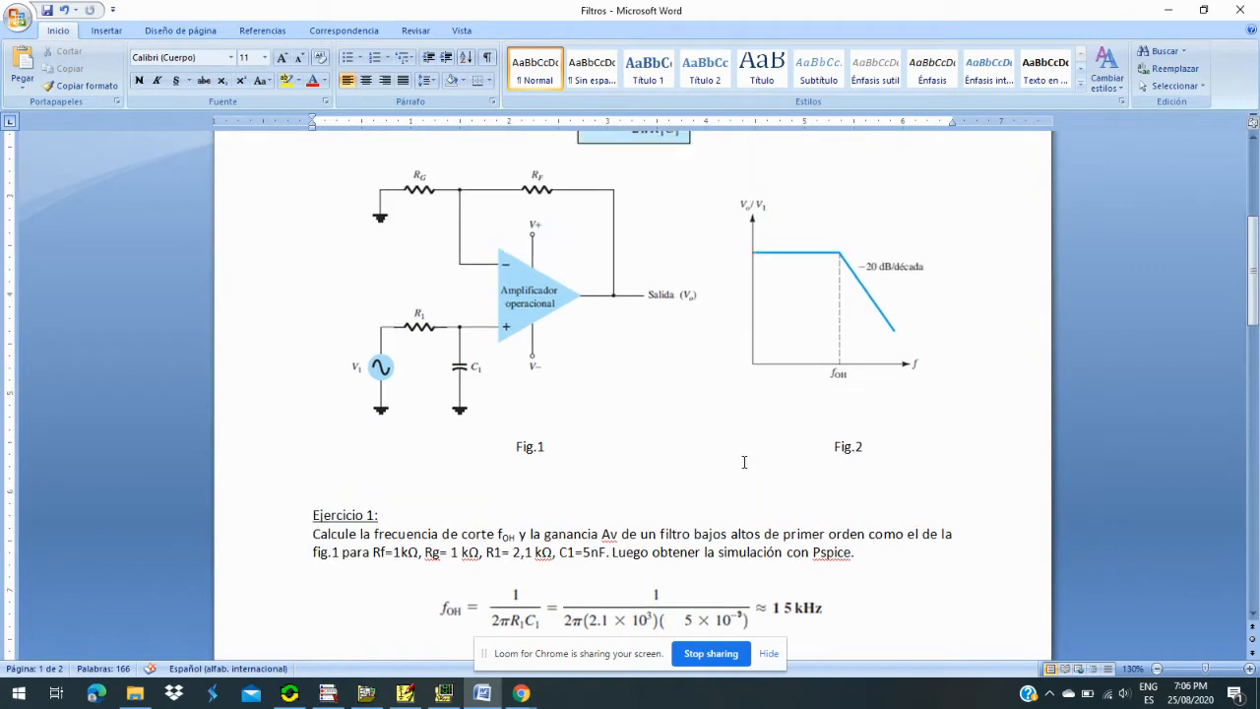
scroll(745, 459, "up", 3)
left_click(1168, 10)
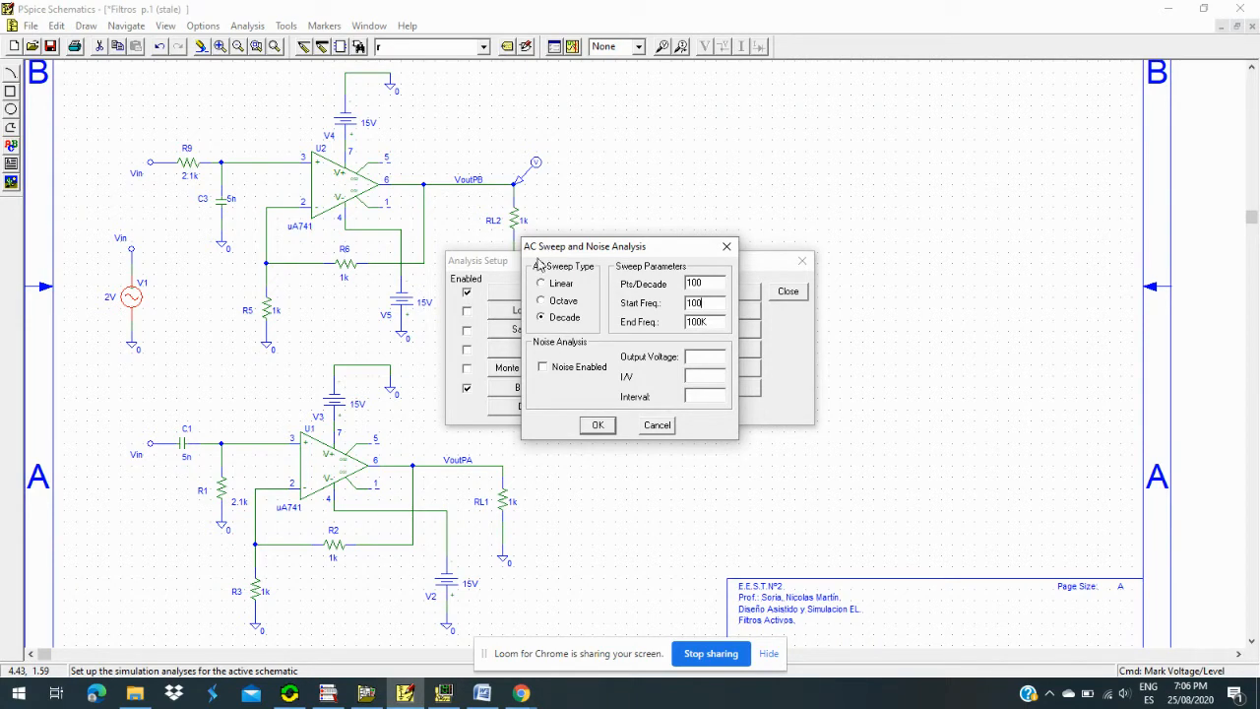
Step: Accept the decade AC sweep from 100 Hz to 100 kHz with 100 points per decade and run the simulation
left_click(600, 427)
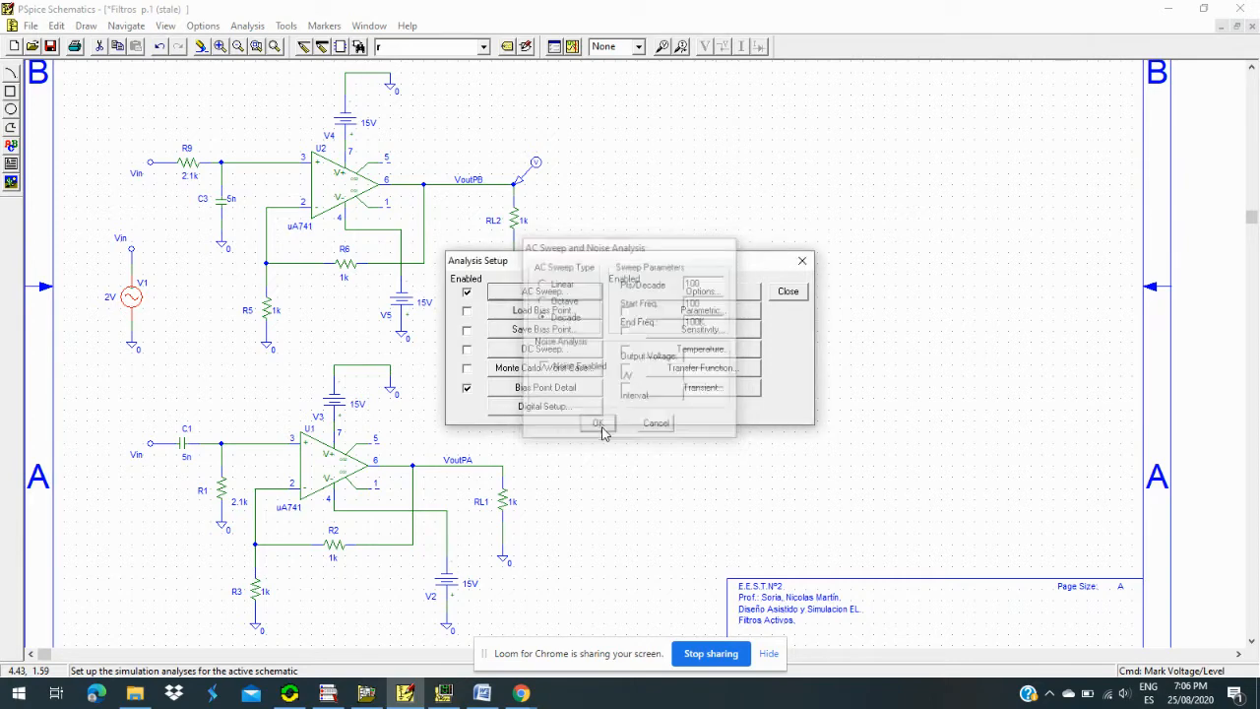
left_click(801, 262)
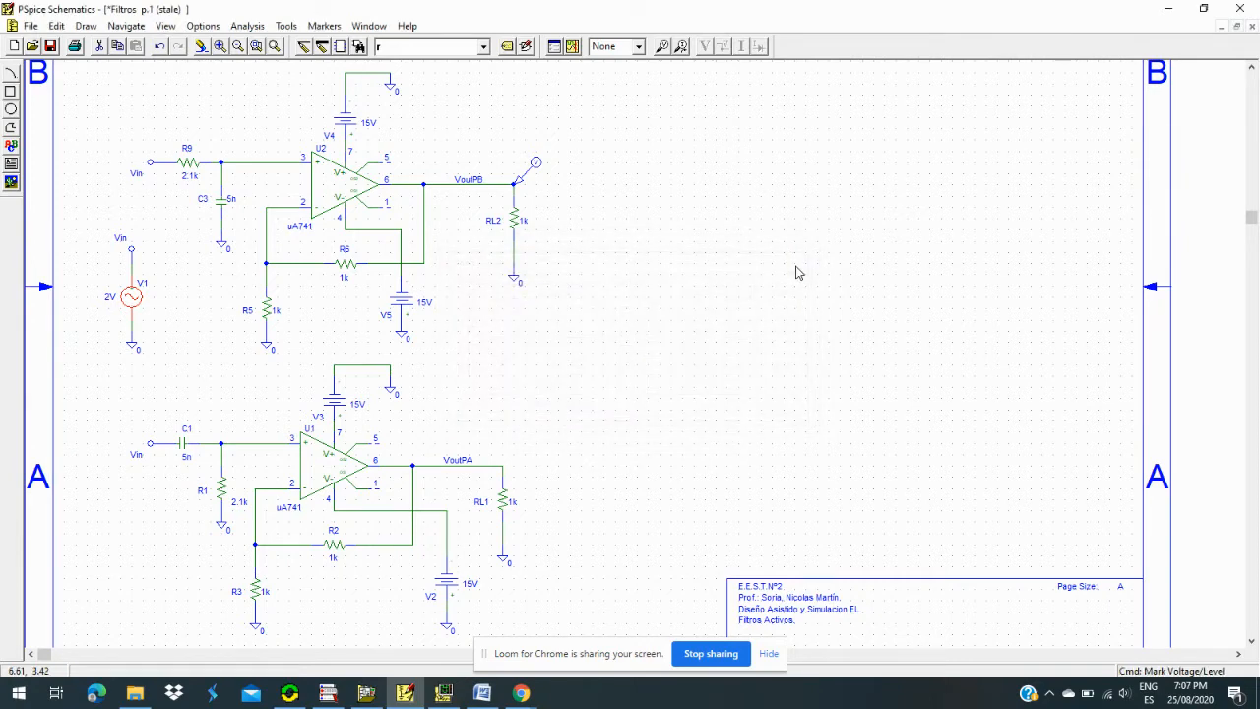
left_click(573, 47)
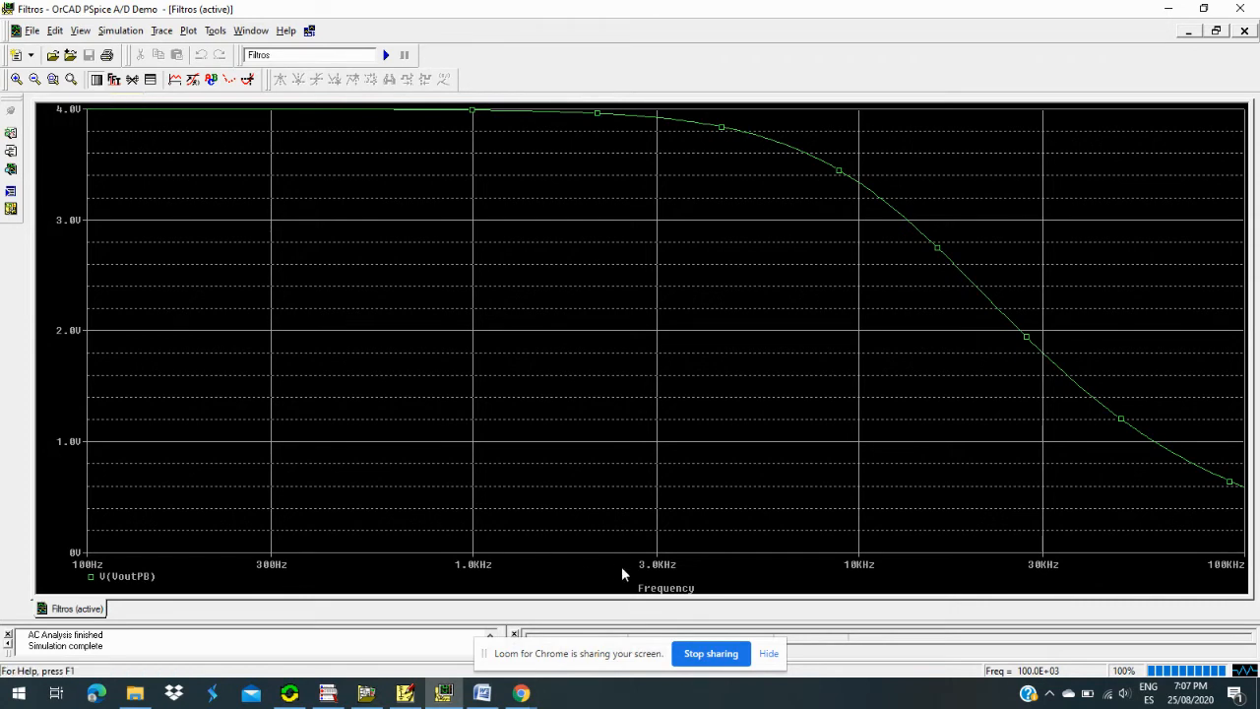
Step: Switch the plot's frequency axis to a linear scale and back to logarithmic
left_click(97, 80)
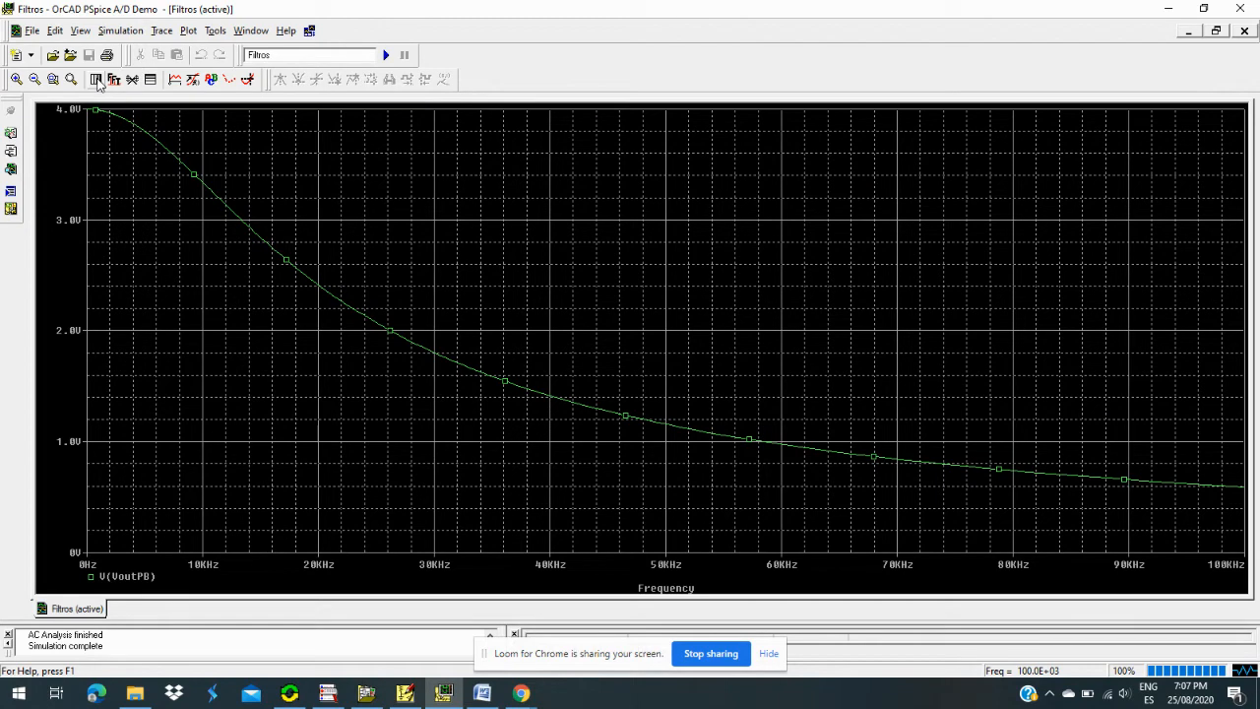
left_click(98, 80)
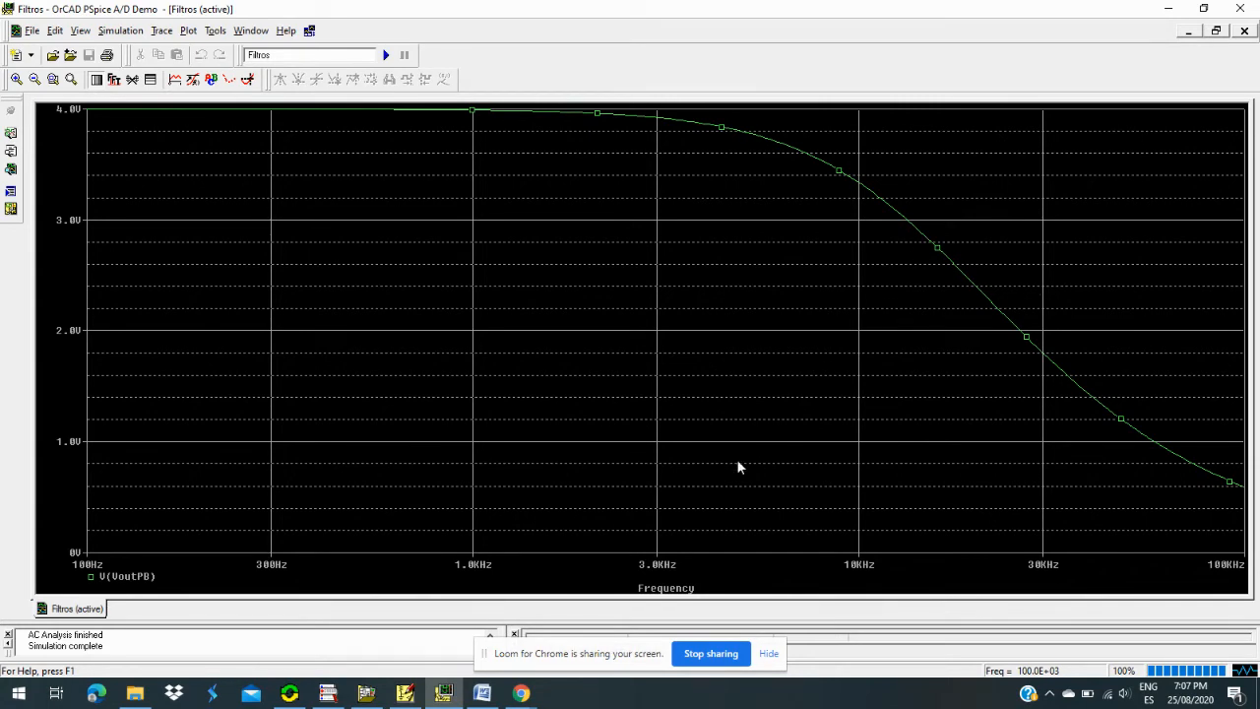
Step: Switch to Word and compare the low-pass theory, the response curve in Fig.2 and the exercise's calculated cutoff frequency
left_click(483, 693)
scroll(647, 440, "up", 2)
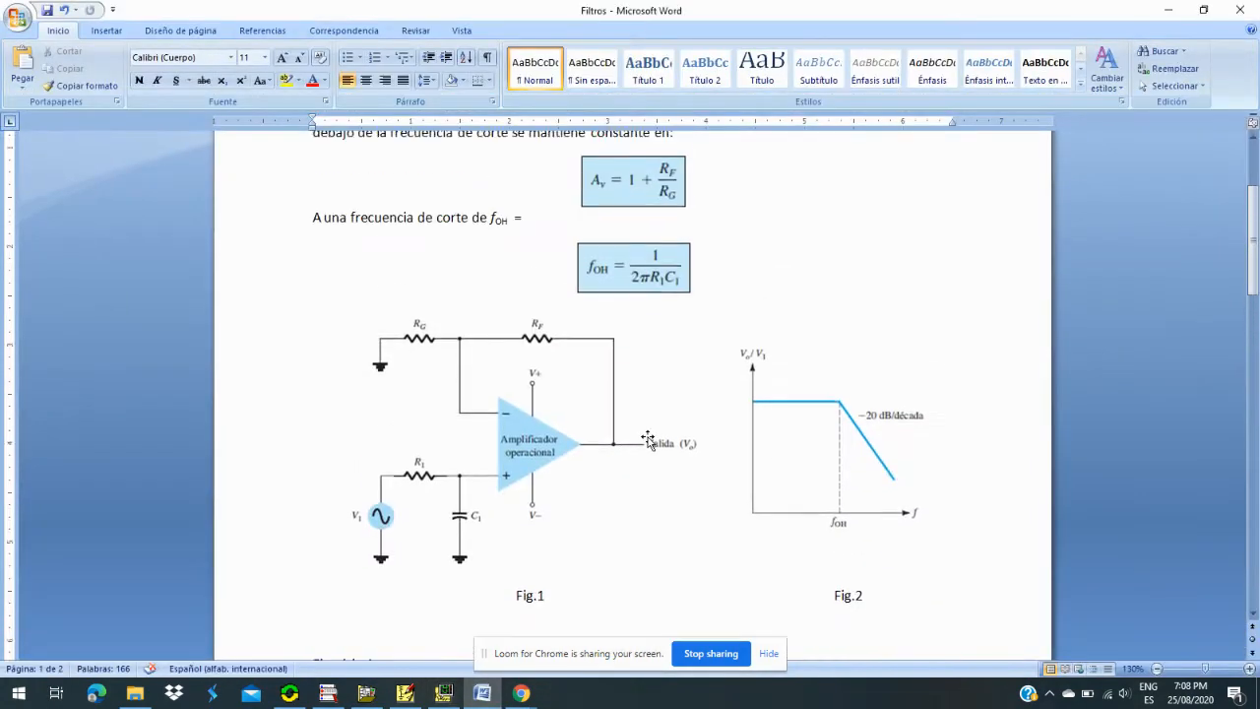
scroll(648, 440, "up", 3)
scroll(648, 440, "down", 2)
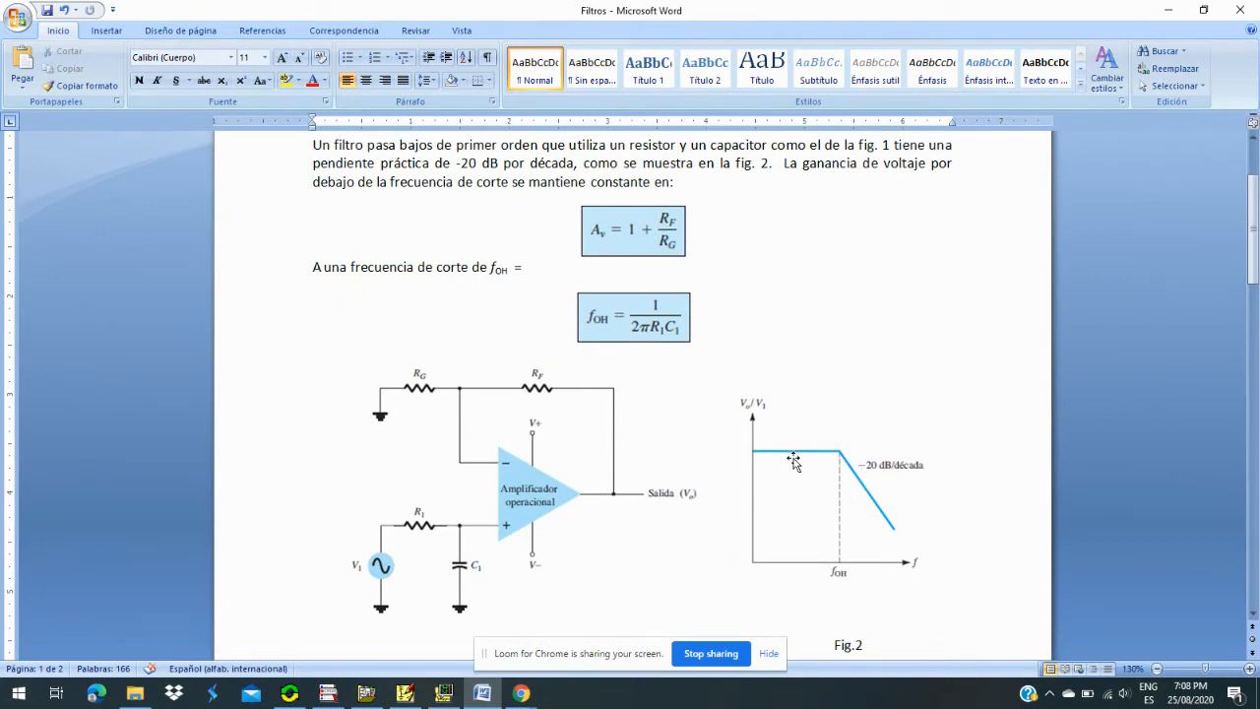
scroll(792, 458, "down", 2)
scroll(823, 445, "down", 3)
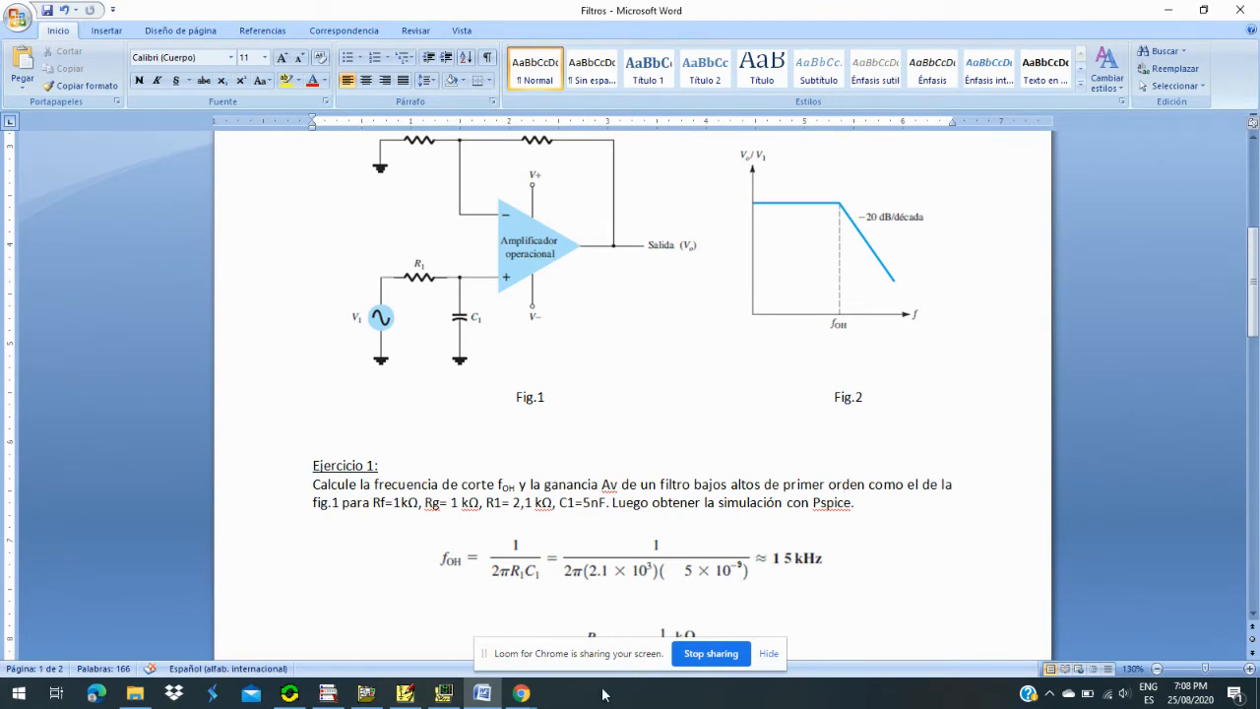
Step: Return to PSpice A/D and use the cursor to read V(VoutPB) at about 15.1 kHz and in the passband at about 1.67 kHz
left_click(444, 692)
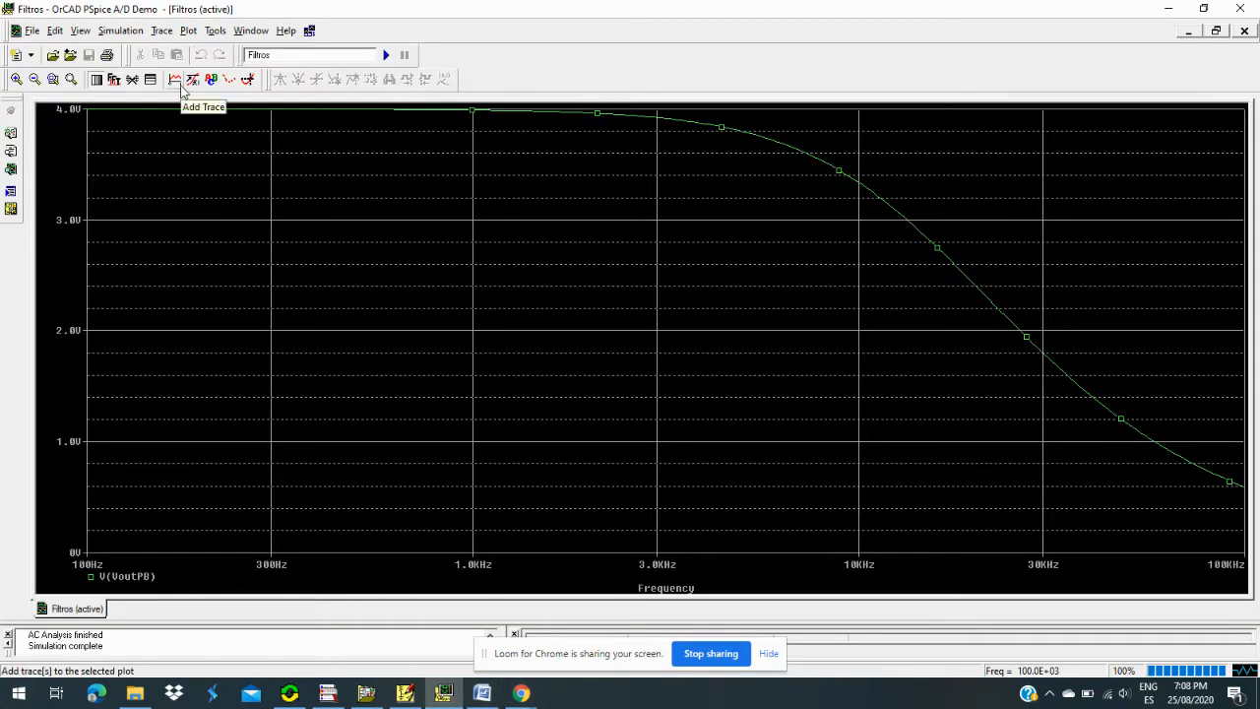
left_click(249, 81)
mouse_move(311, 114)
left_mouse_down()
mouse_move(616, 133)
mouse_move(699, 160)
mouse_move(698, 124)
mouse_move(914, 197)
mouse_move(936, 221)
mouse_move(927, 214)
left_mouse_up()
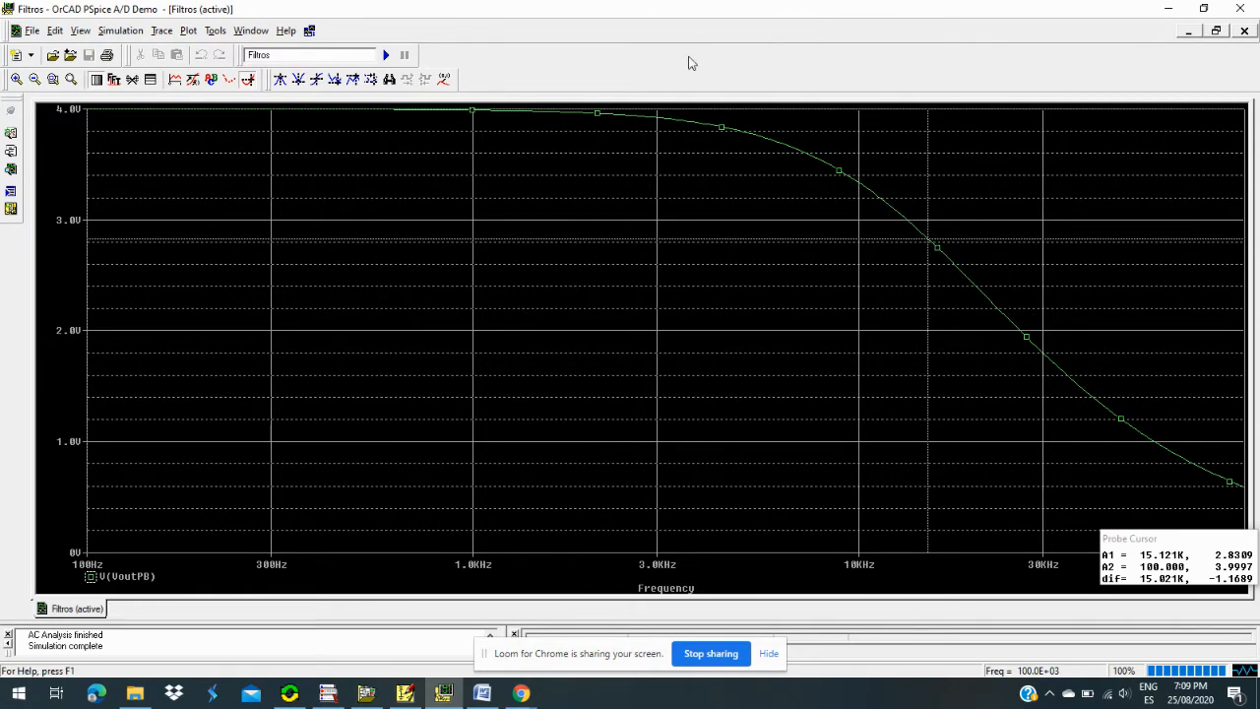
left_click(558, 306)
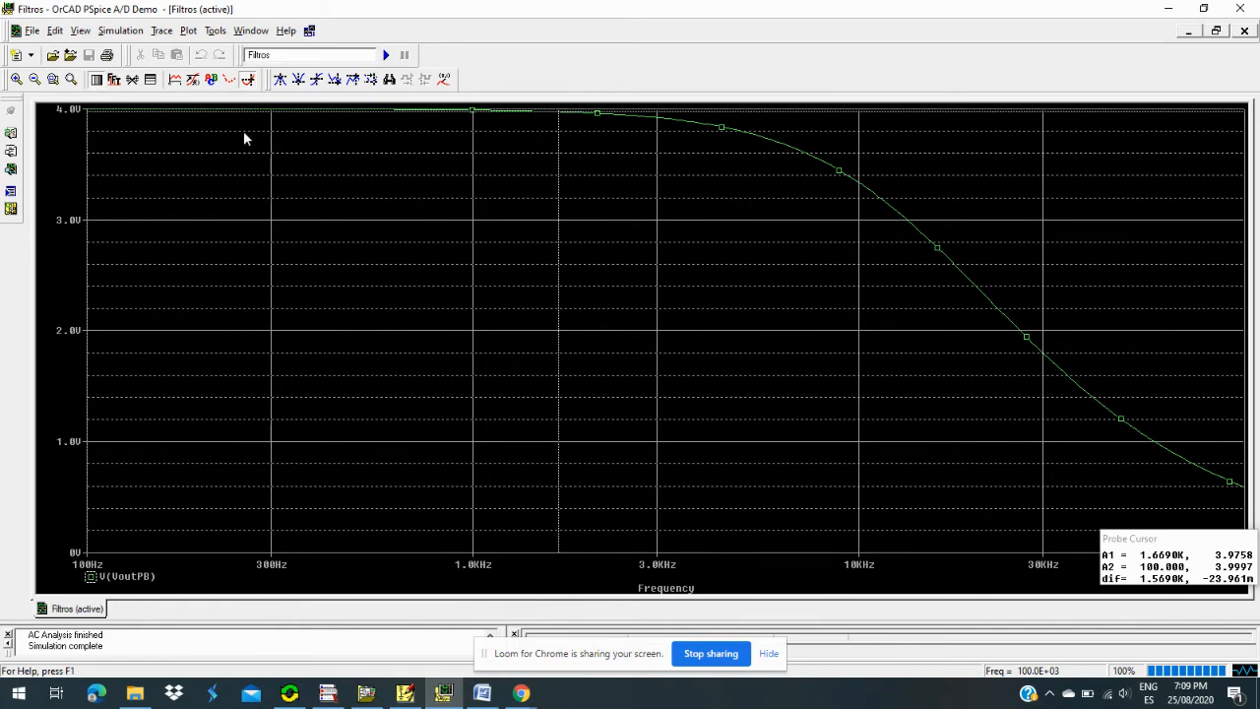
Step: Add a second, empty plot above the V(VoutPB) curve and turn off the cursor display
left_click(188, 30)
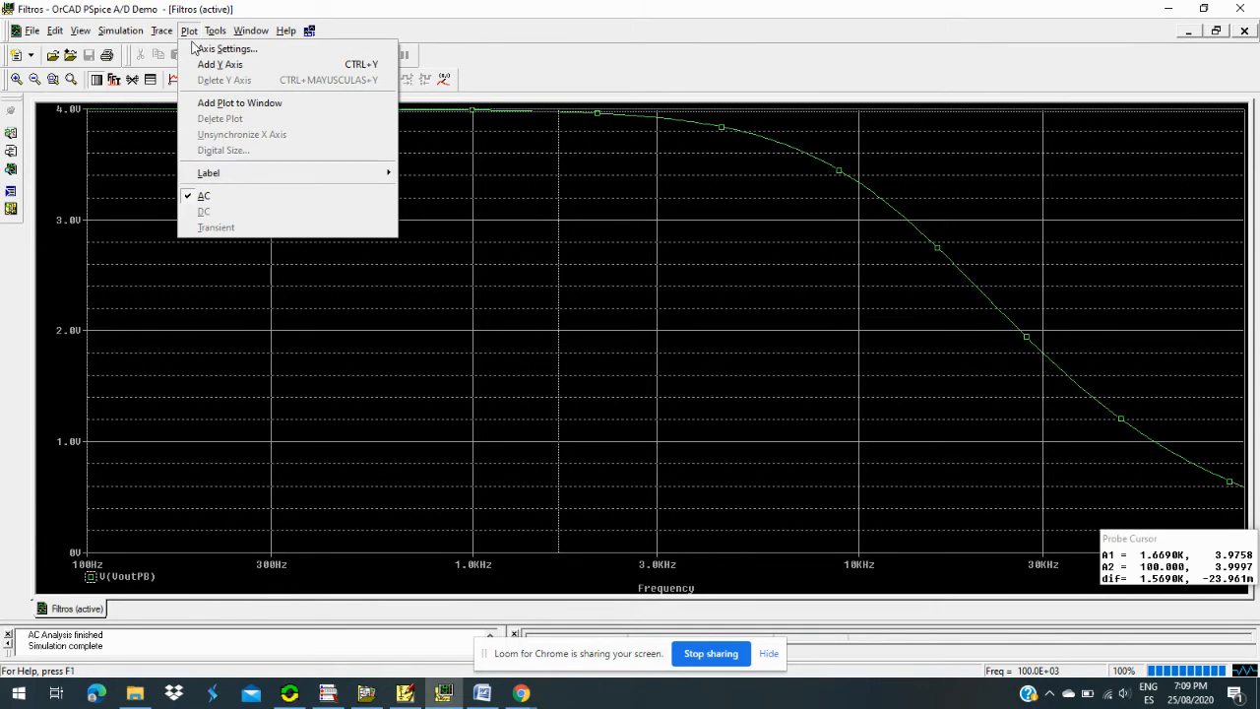
left_click(205, 103)
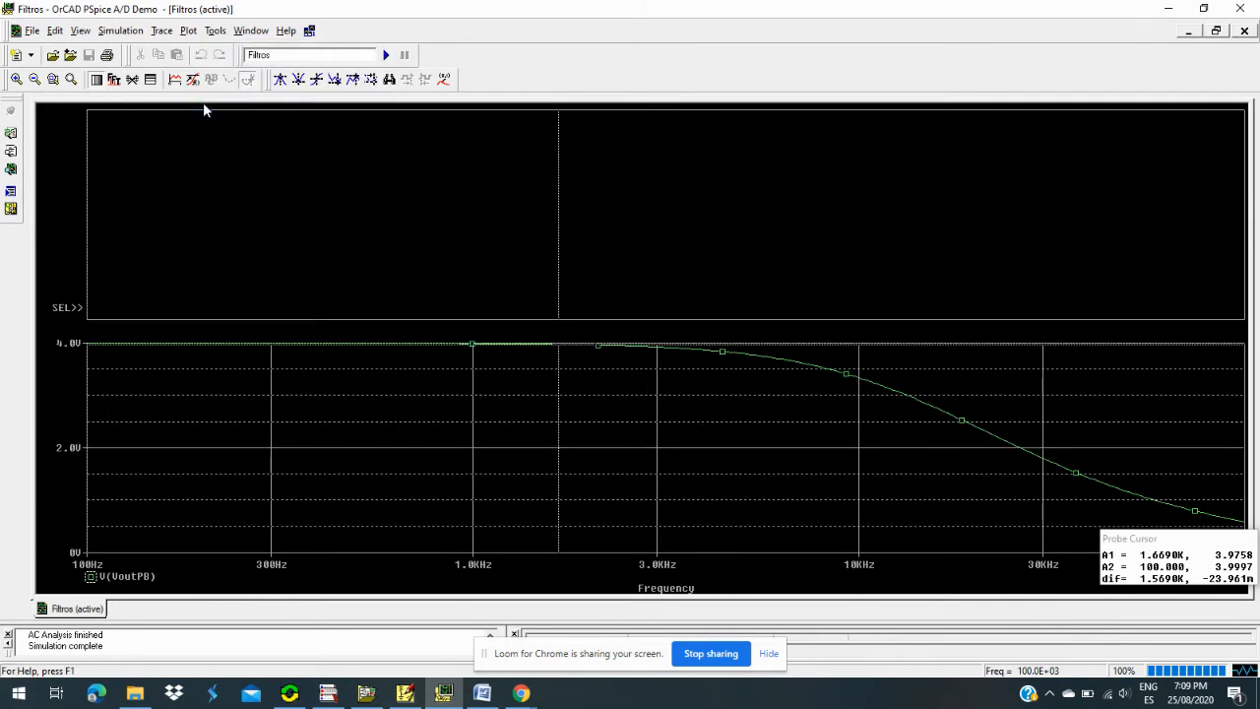
left_click(292, 194)
left_click_drag(264, 226, 208, 213)
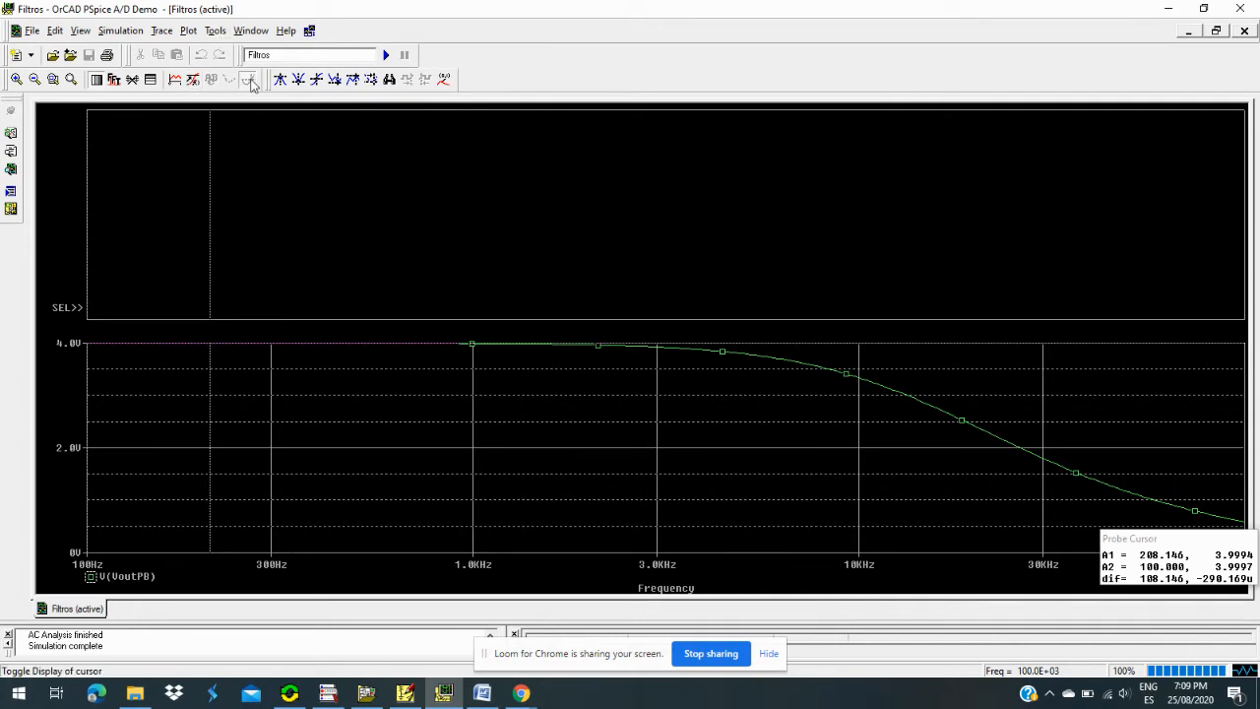
left_click(340, 495)
left_click(251, 81)
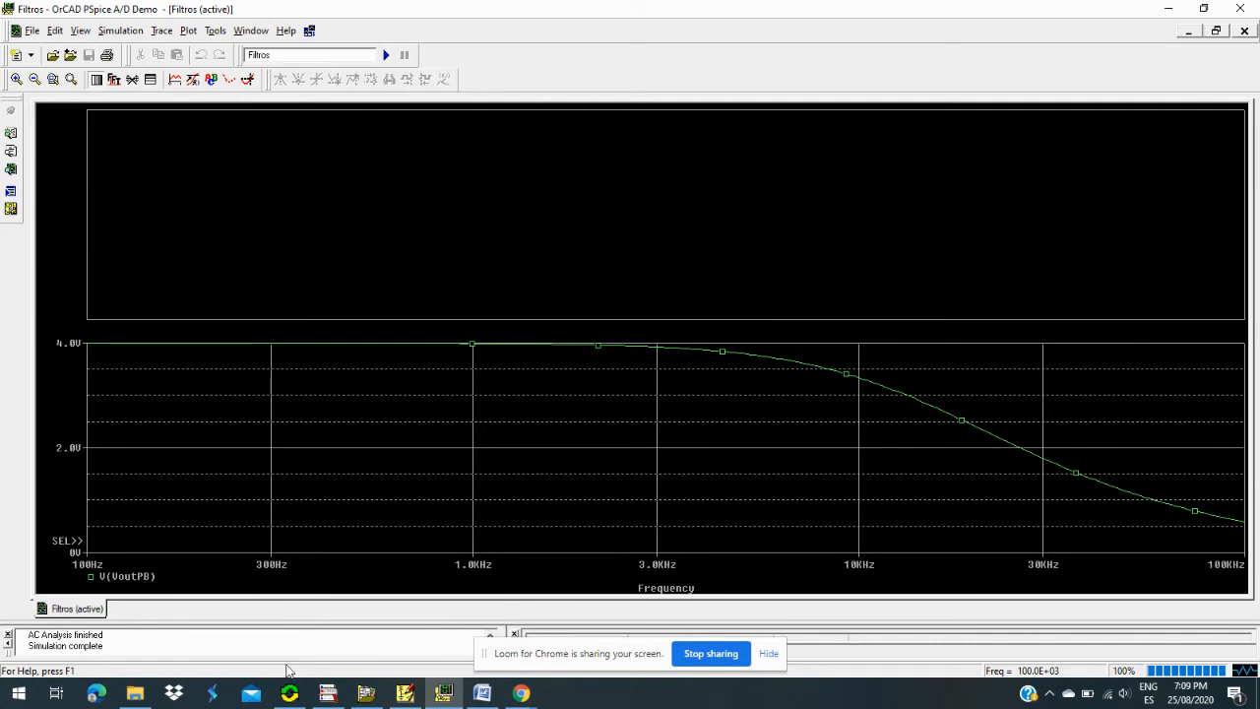
Step: Check the high-pass output label VoutPA in the schematic and select the empty upper plot in PSpice A/D
left_click(404, 693)
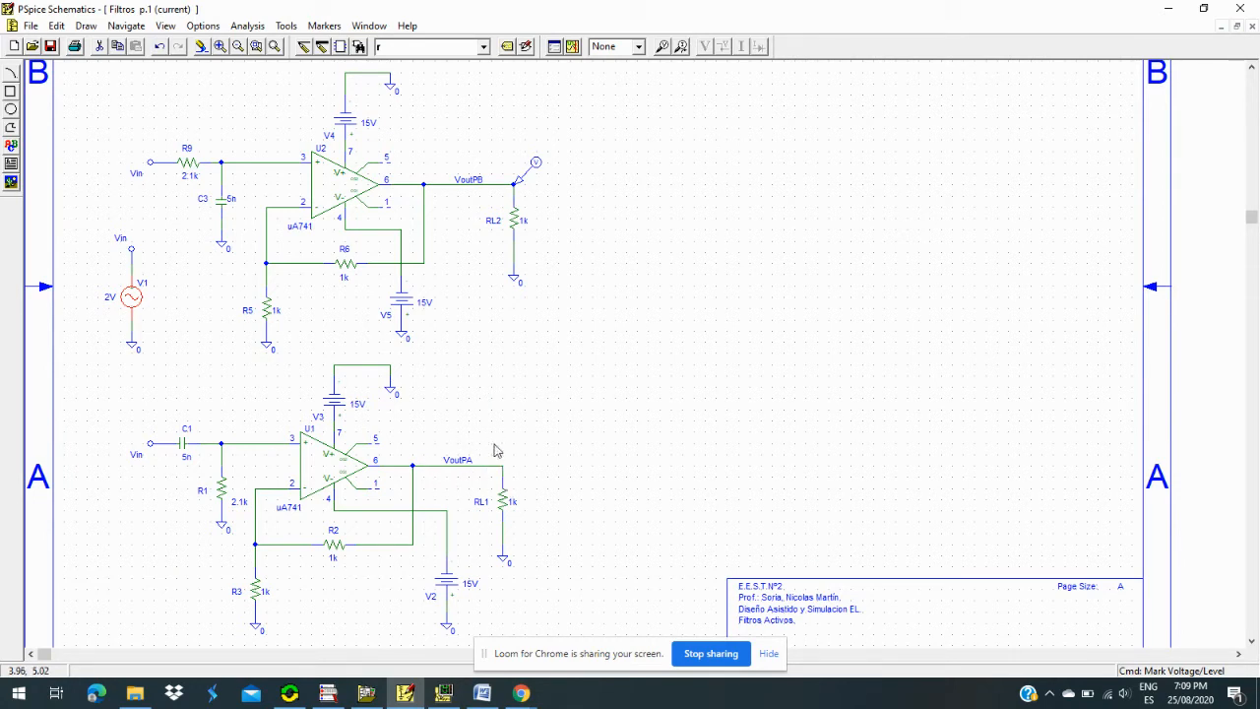
left_click(443, 693)
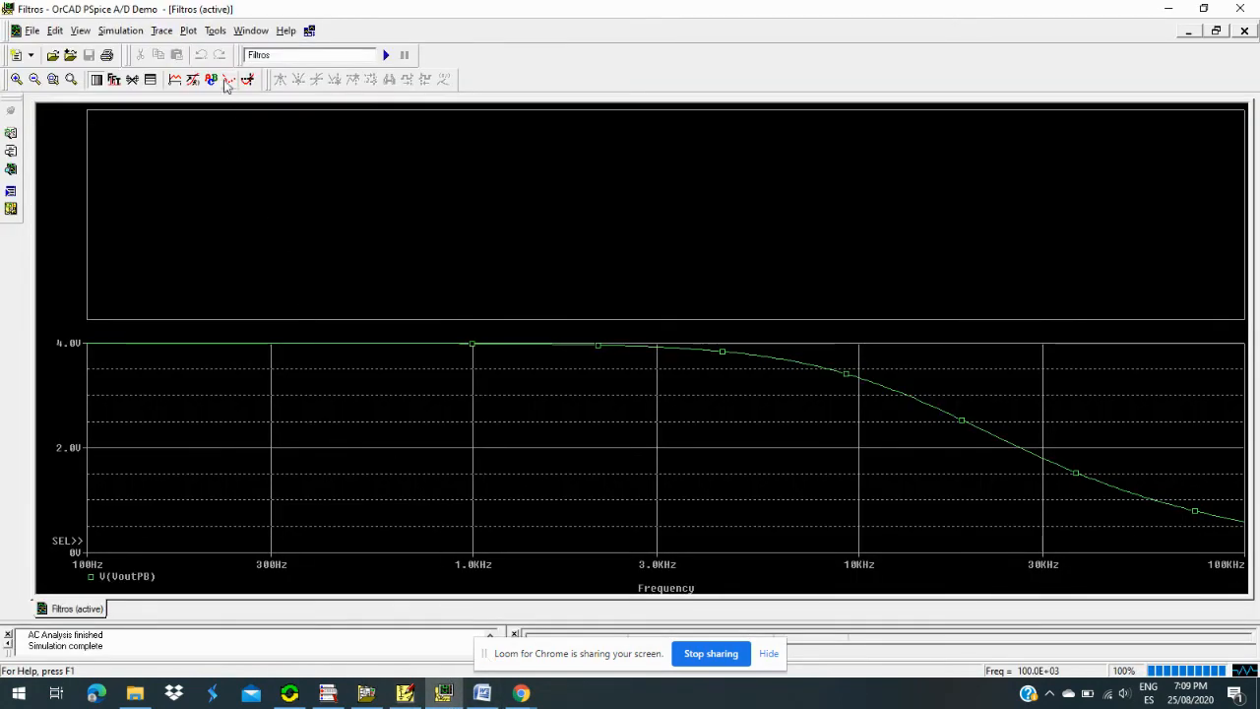
left_click(110, 184)
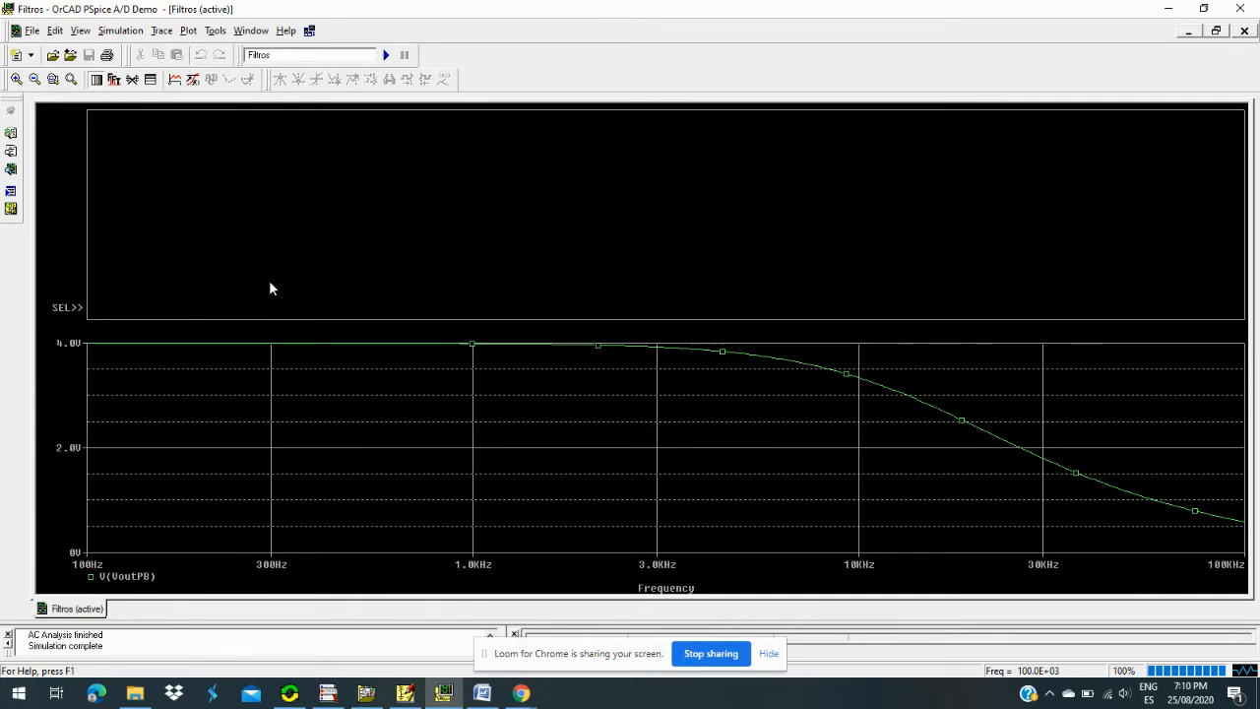
Step: Open Add Traces for the upper plot and limit the variable list to voltages, excluding currents, alias names and subcircuit nodes
left_click(215, 31)
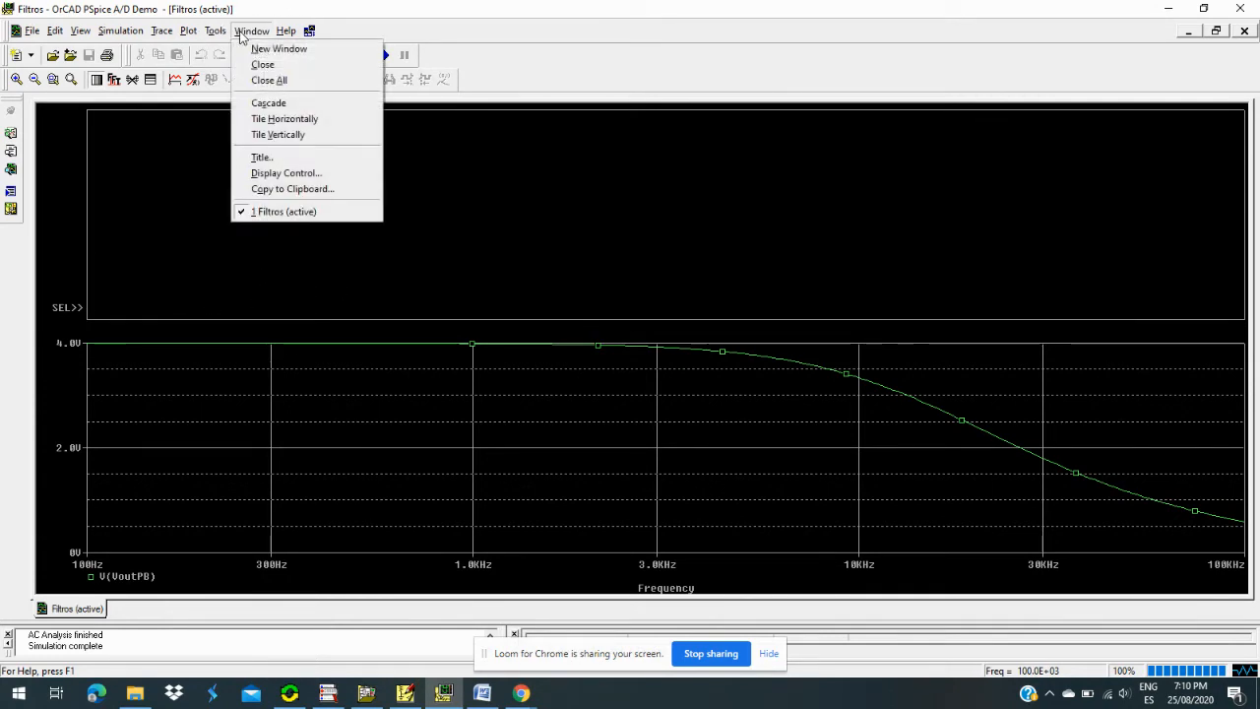
left_click(250, 30)
left_click(187, 31)
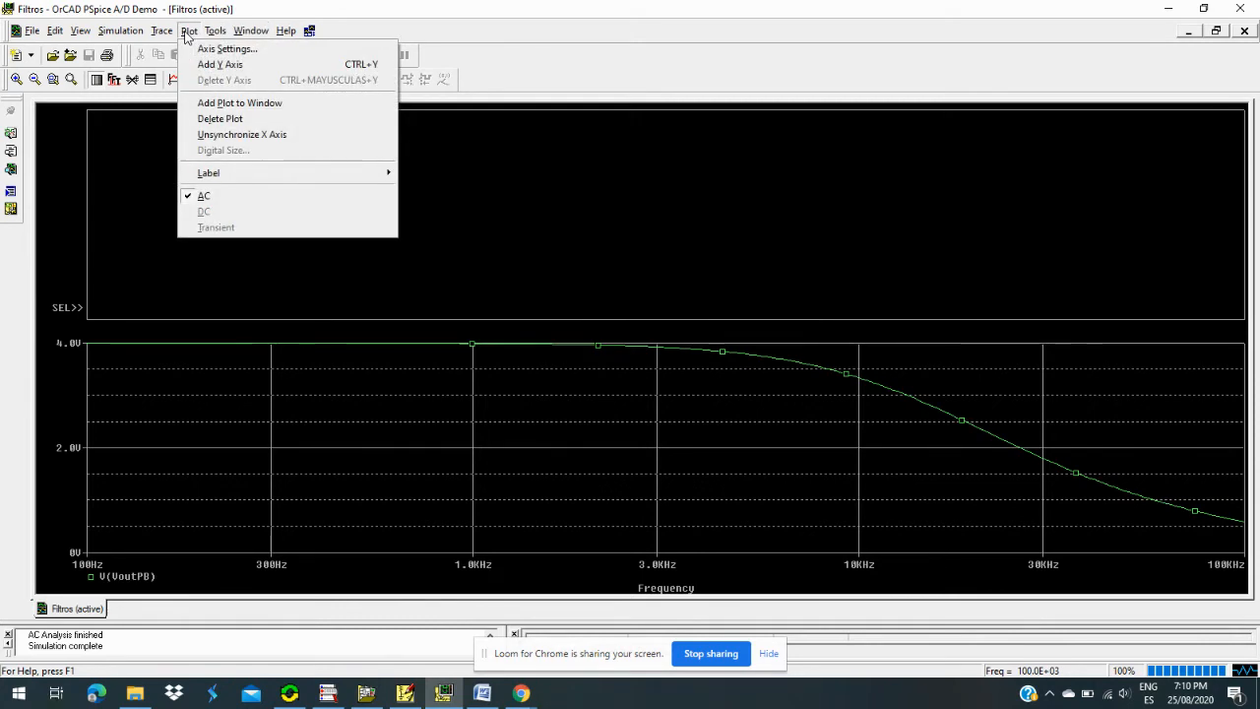
mouse_move(169, 34)
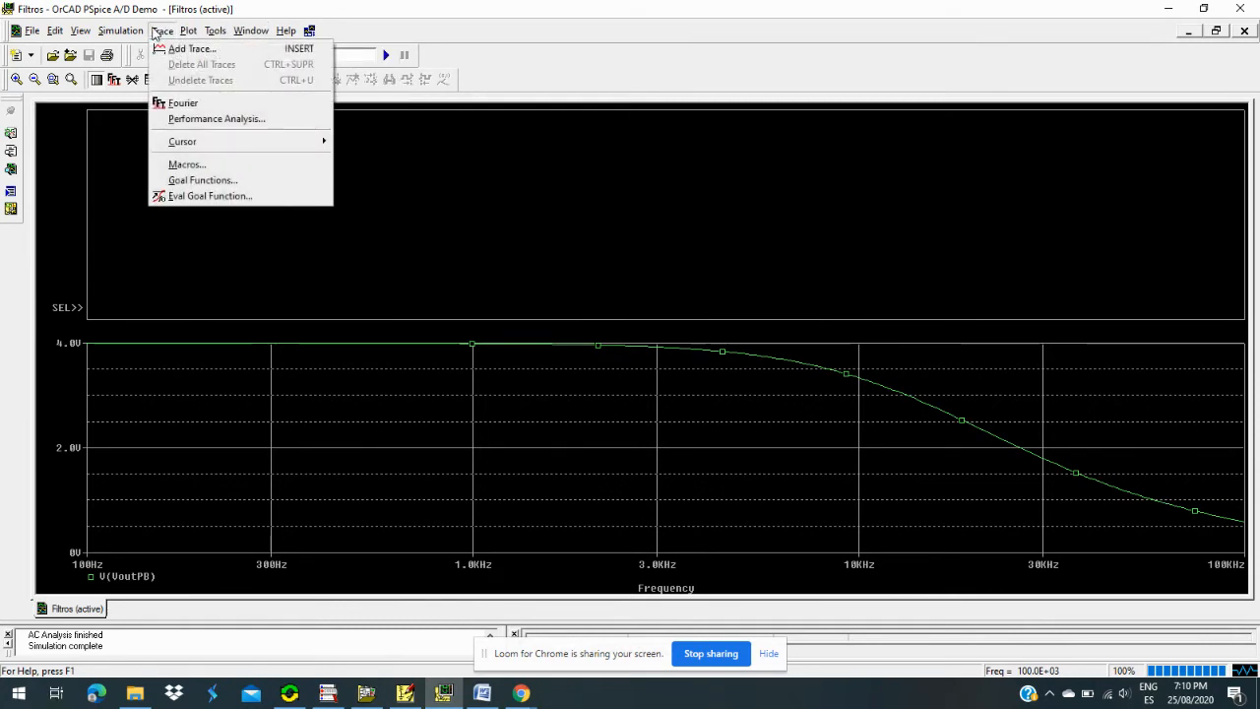
left_click(174, 49)
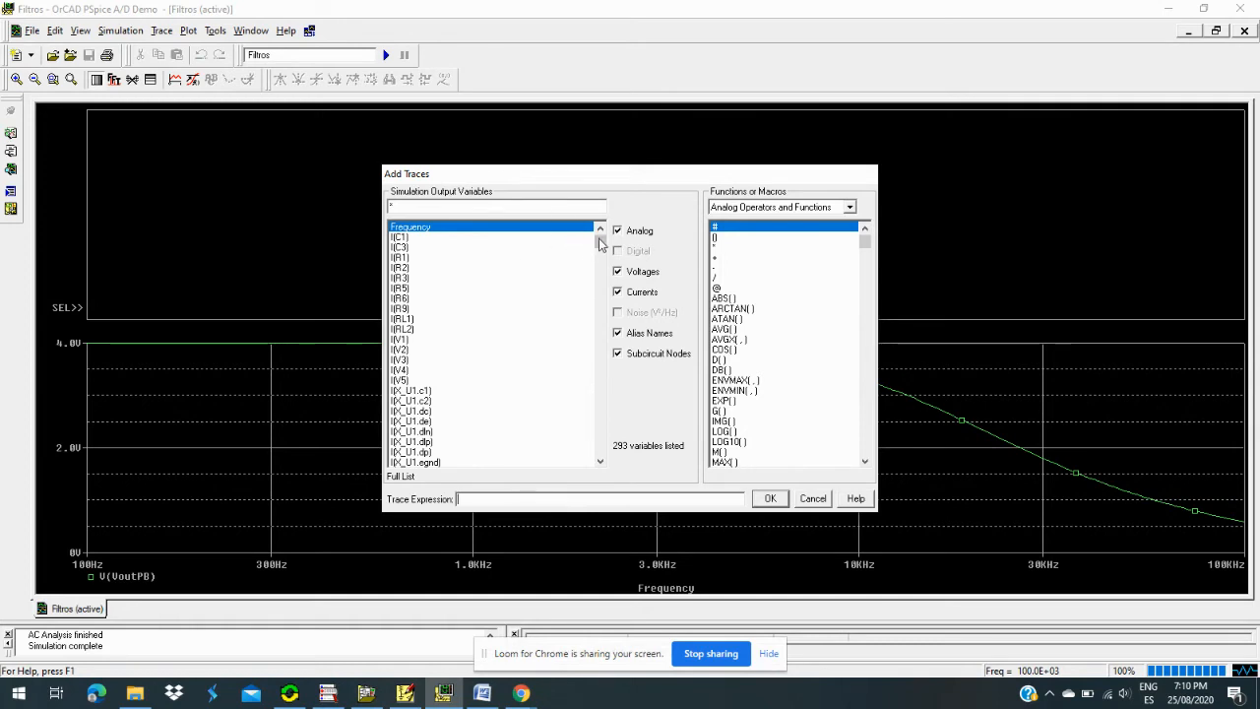
mouse_move(601, 241)
left_mouse_down()
mouse_move(606, 283)
mouse_move(602, 242)
left_mouse_up()
left_click(618, 292)
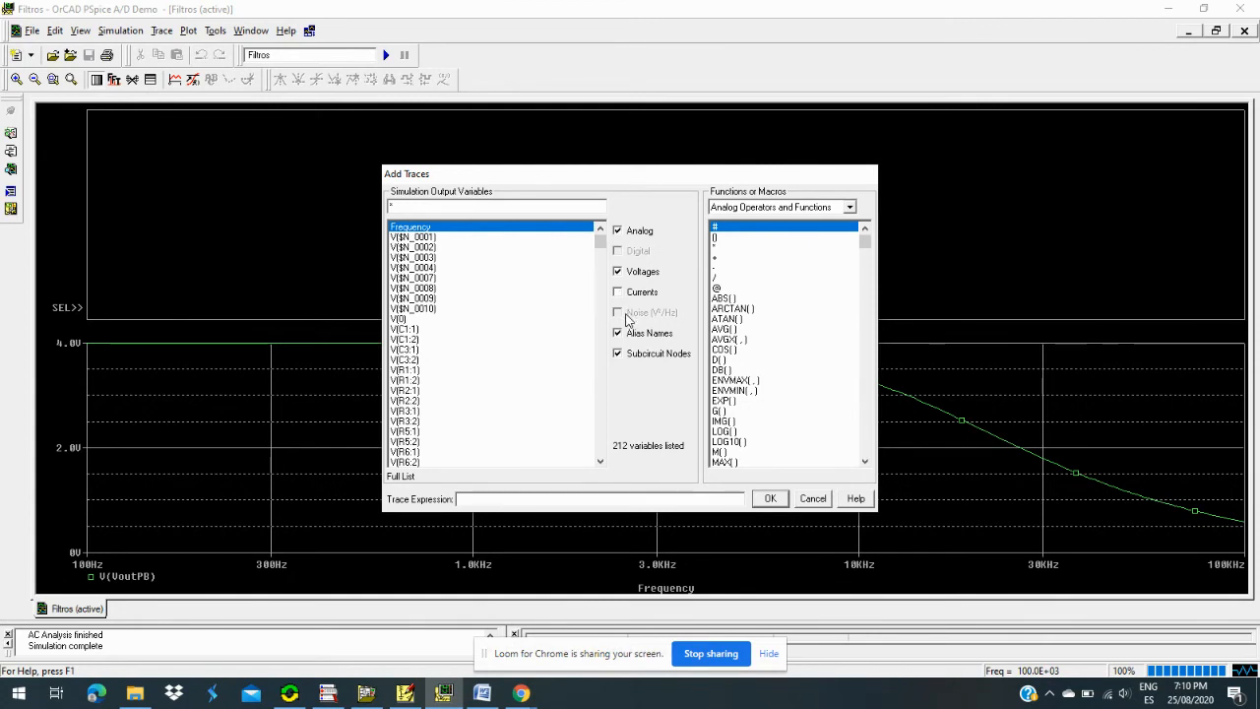
left_click(617, 332)
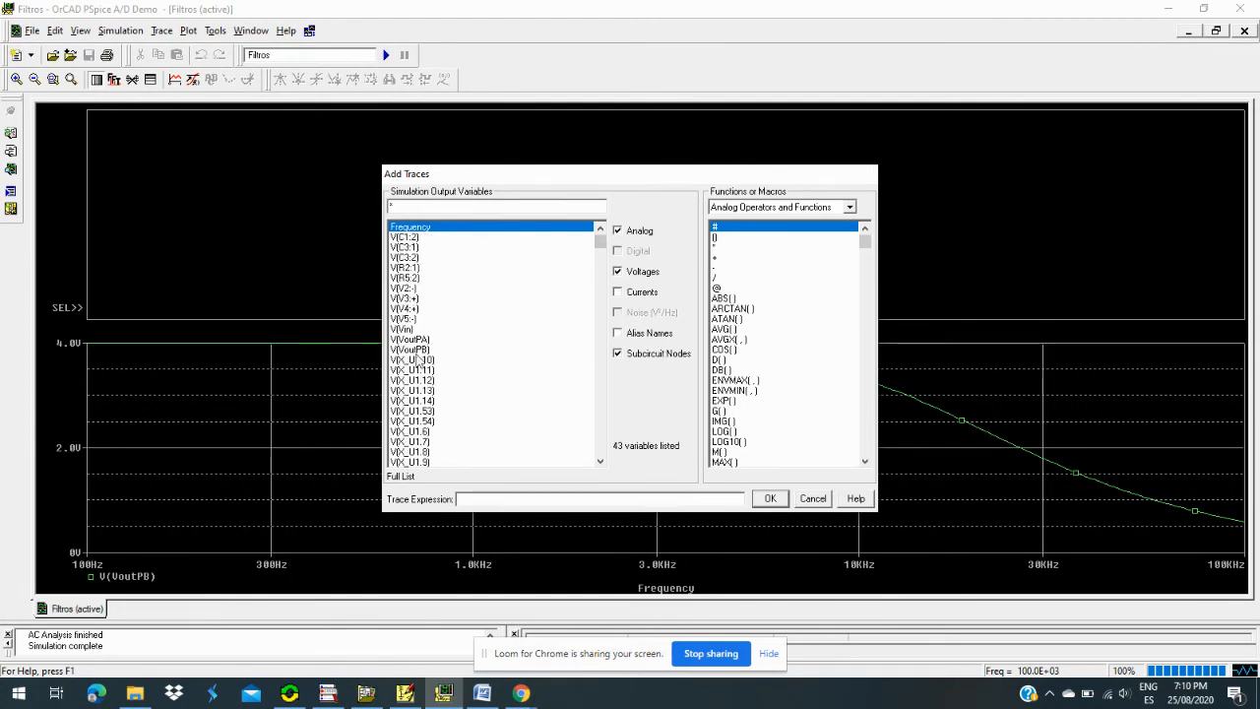
left_click(618, 354)
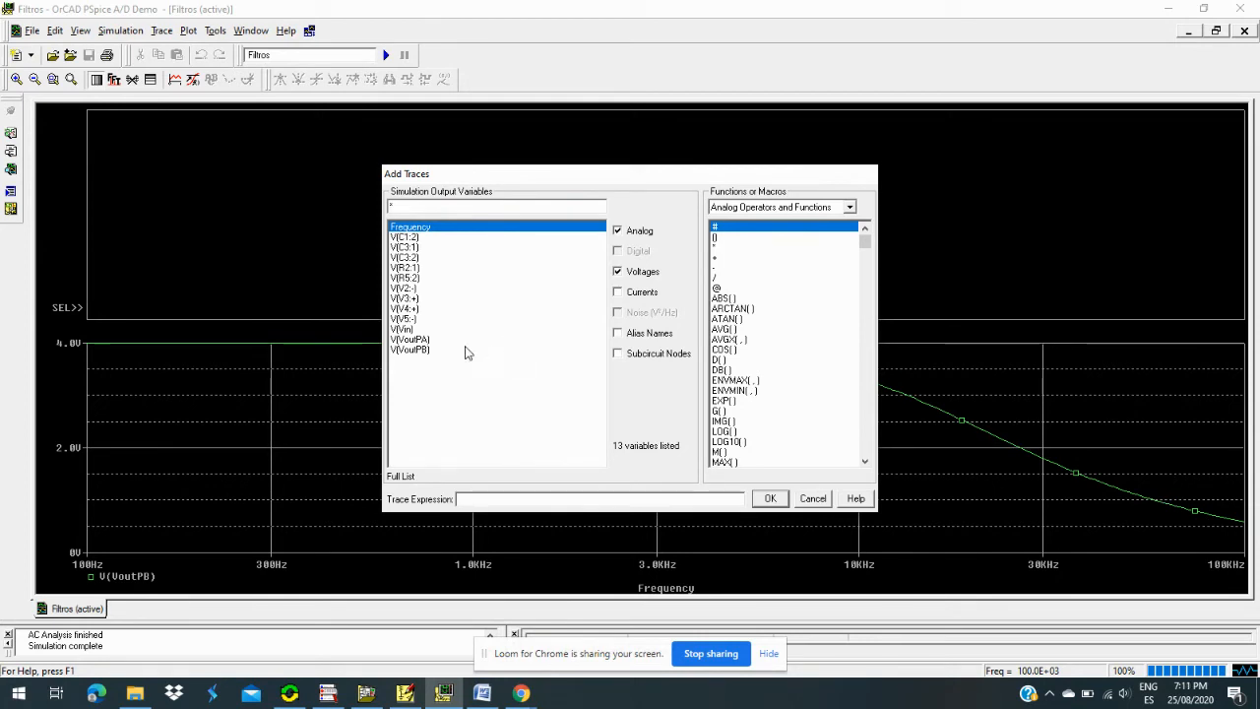
Step: Choose V(VoutPA) as the trace expression, compare it with the schematic's output label, and briefly show the alias names in the list
left_click(429, 340)
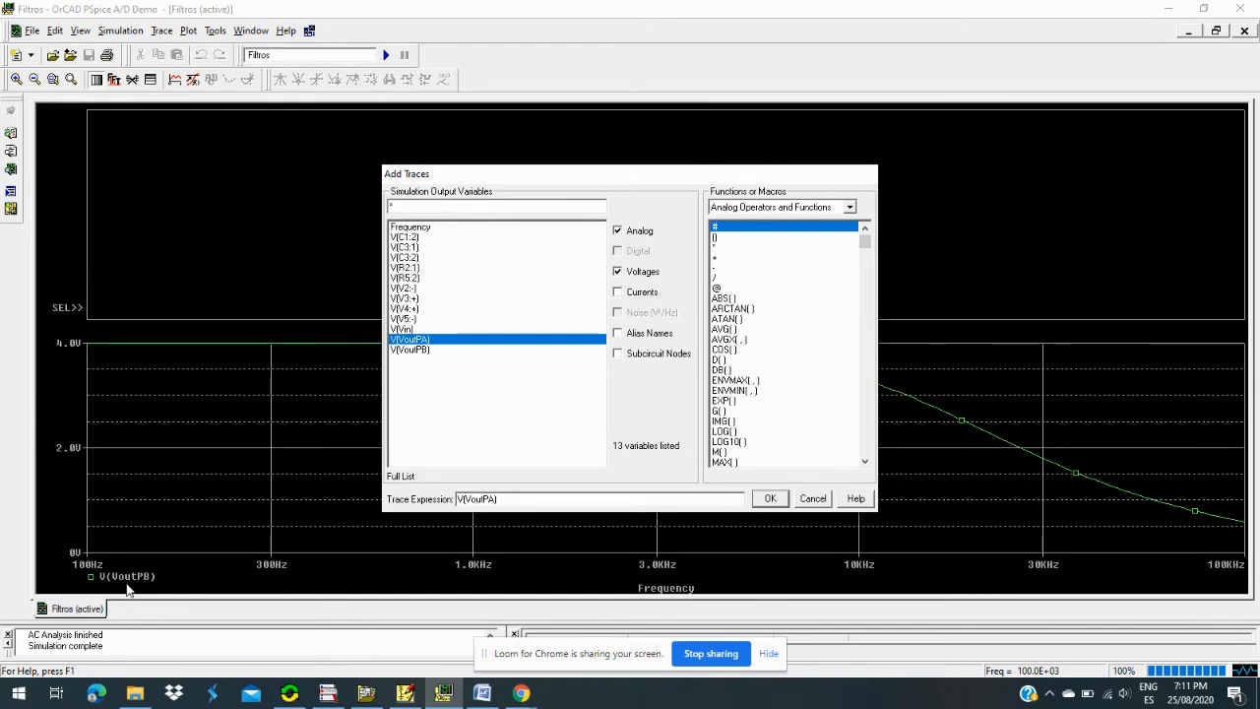
left_click(399, 697)
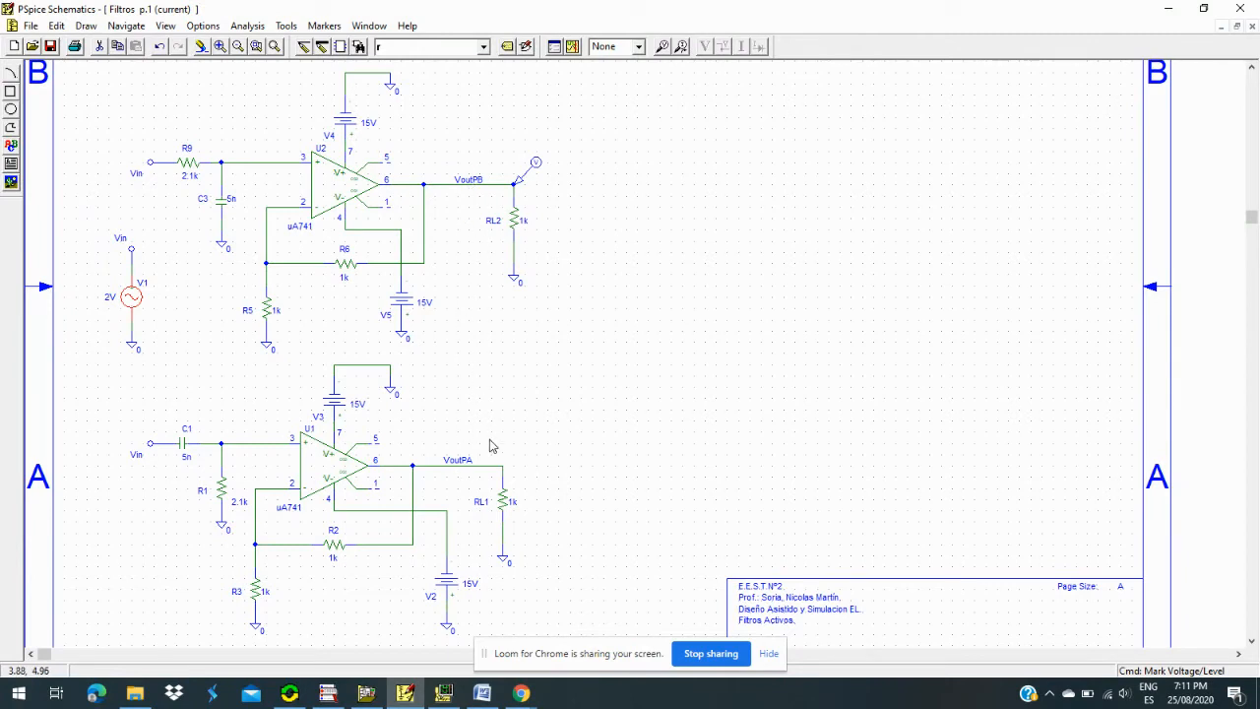
left_click(444, 692)
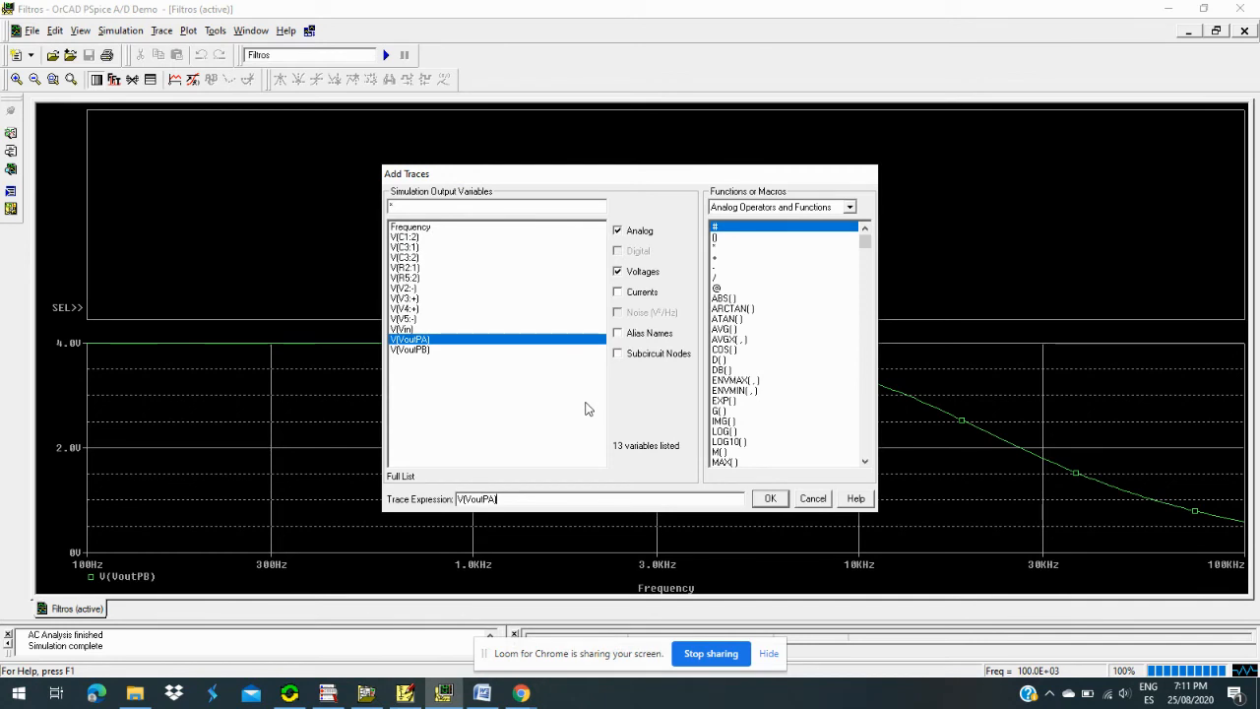
left_click(619, 334)
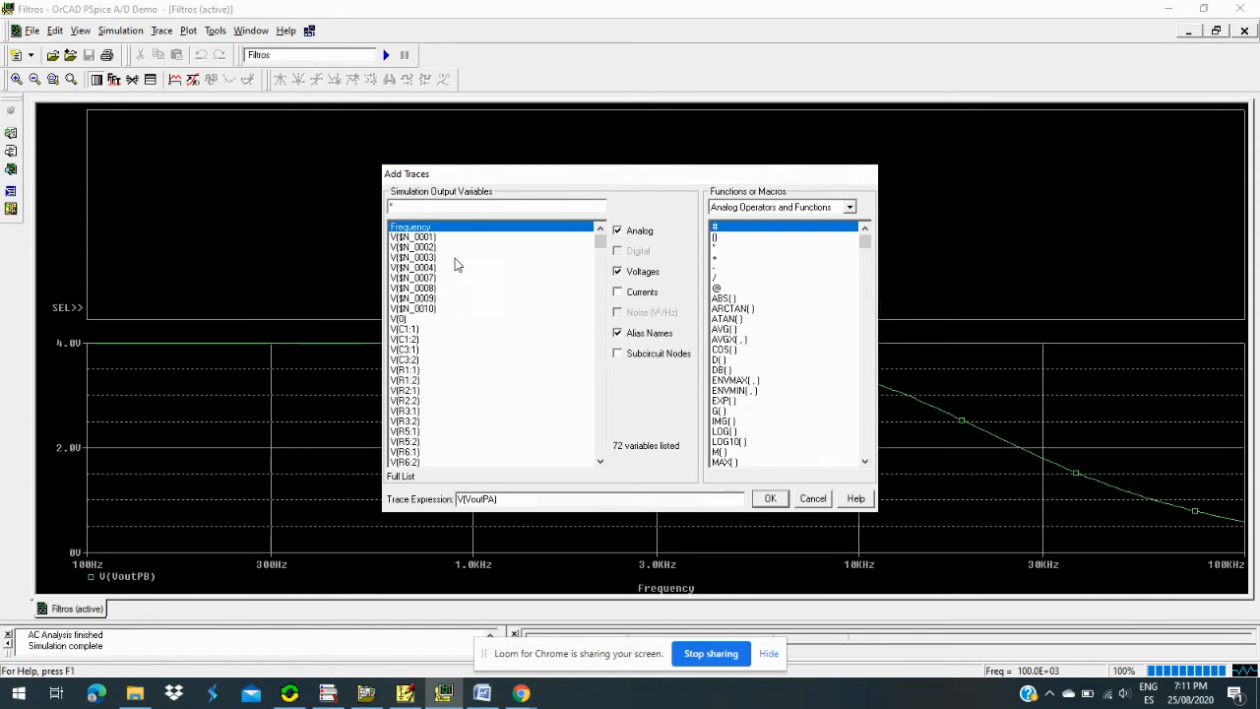
left_click(618, 335)
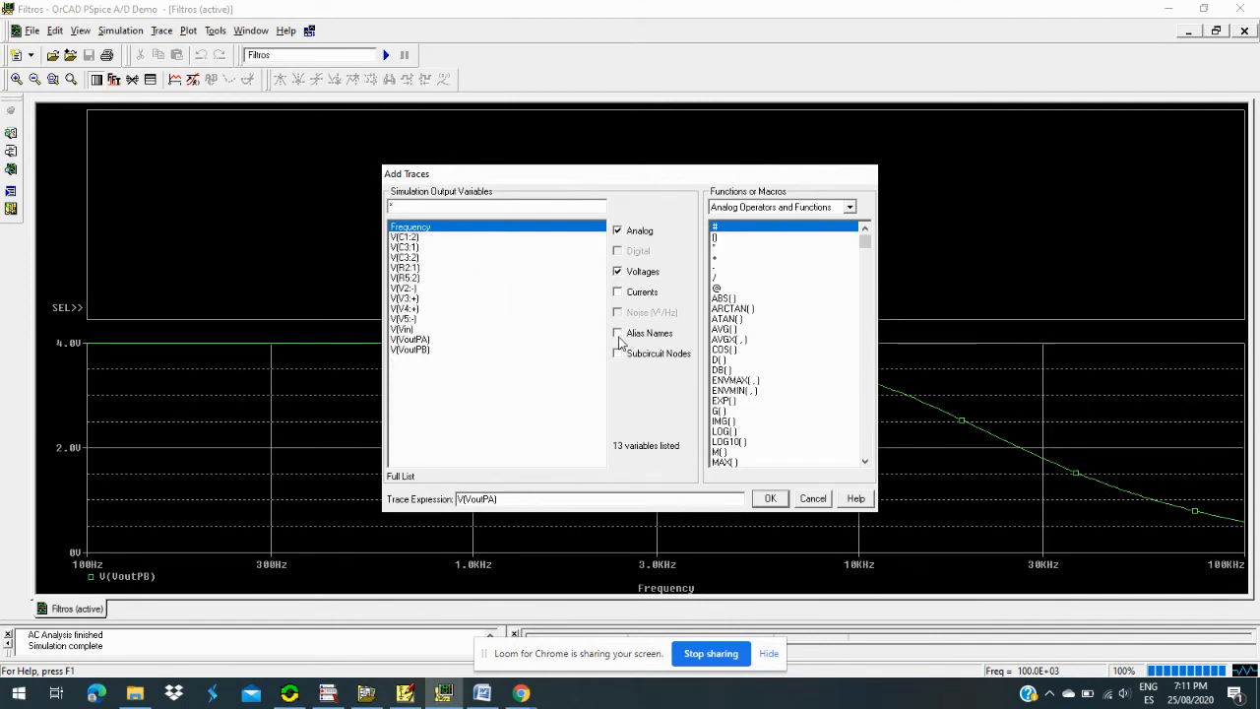
Step: Clear the duplicate V(VoutPA) entry from the trace expression and add the V(VoutPA) trace to the upper plot
left_click(415, 339)
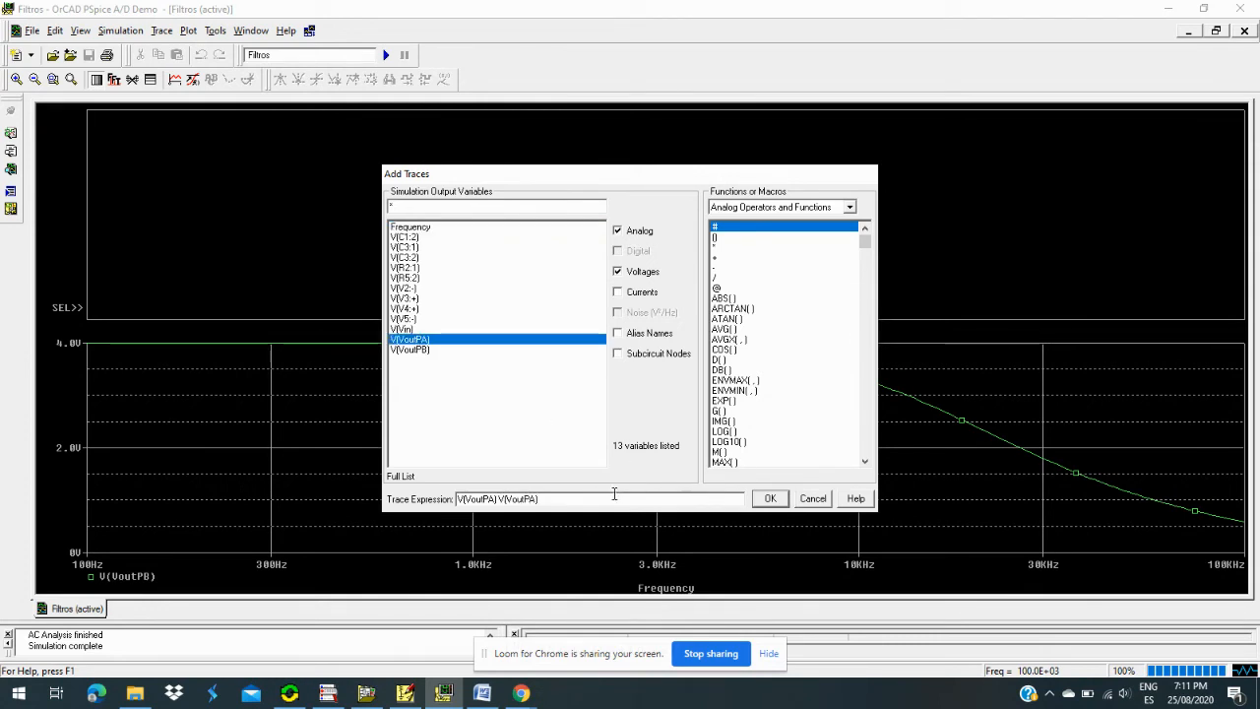
key("BackSpace")
key("BackSpace")
key("BackSpace")
key("BackSpace")
key("BackSpace")
key("BackSpace")
key("BackSpace")
key("BackSpace")
key("BackSpace")
key("BackSpace")
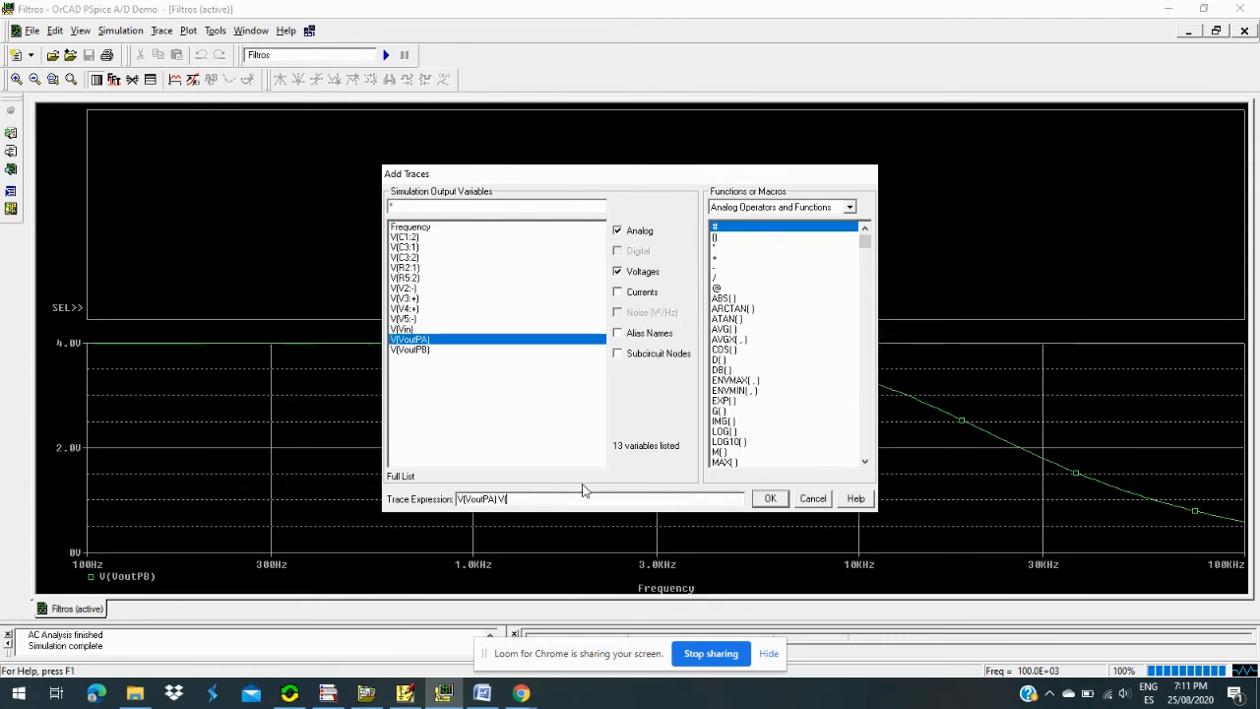
left_click(773, 498)
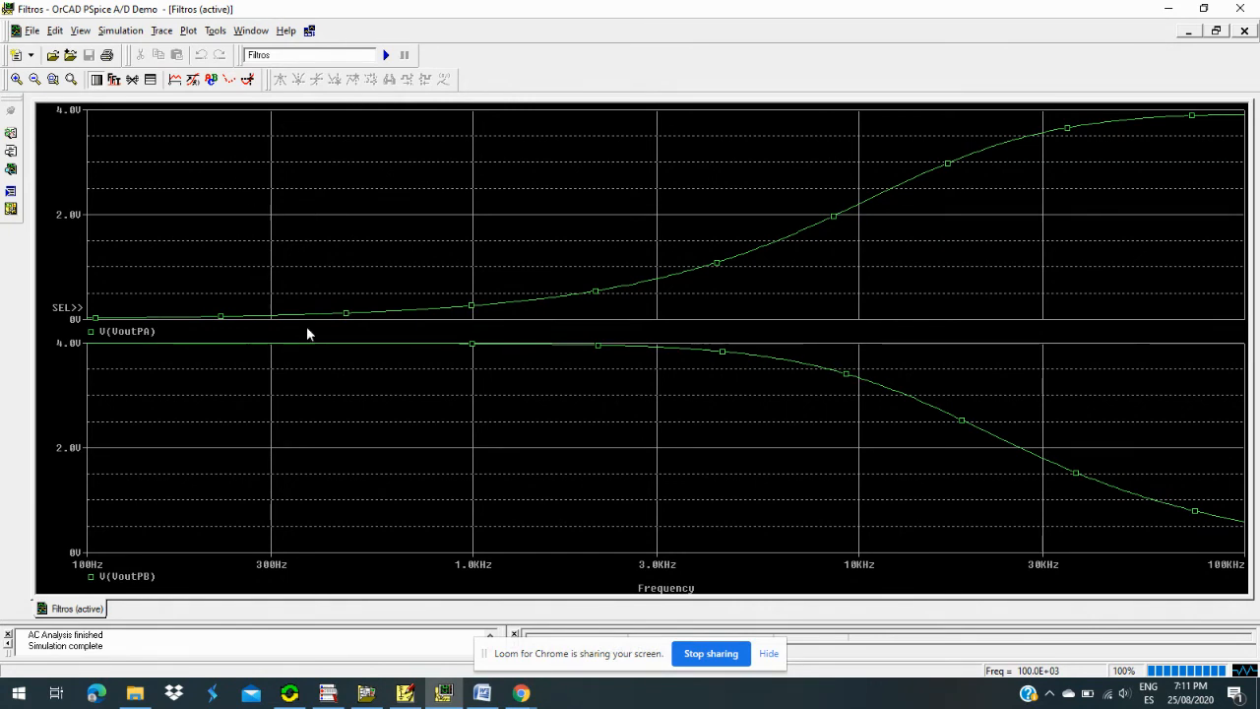
Step: Review the high-pass circuit in the schematic and use the cursor to read V(VoutPA) at about 15.6 kHz
left_click(404, 693)
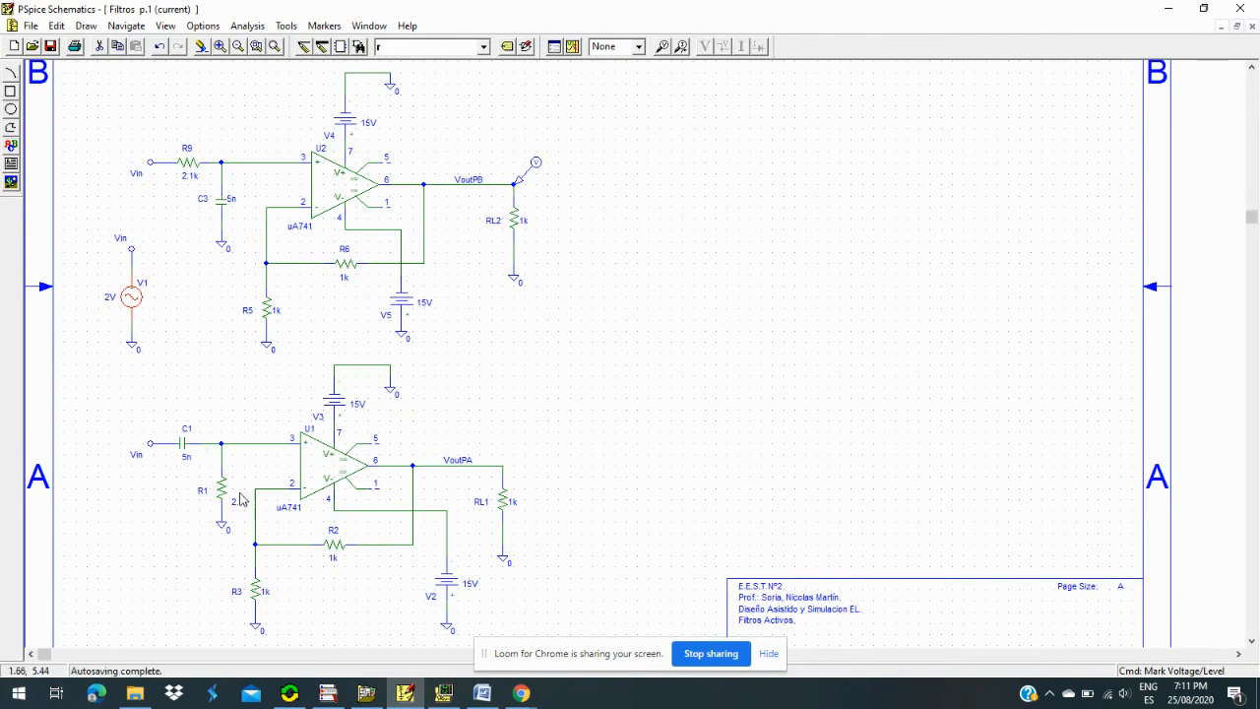
left_click(1167, 8)
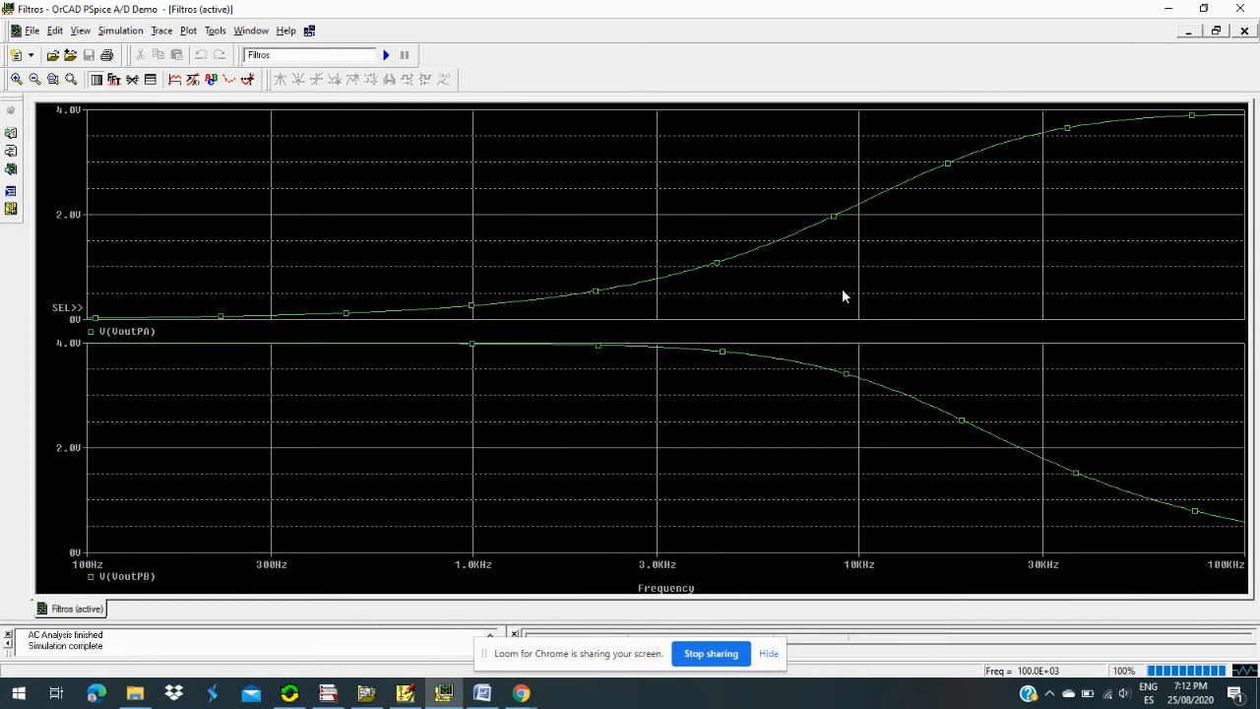
left_click(249, 84)
left_click_drag(335, 186, 934, 210)
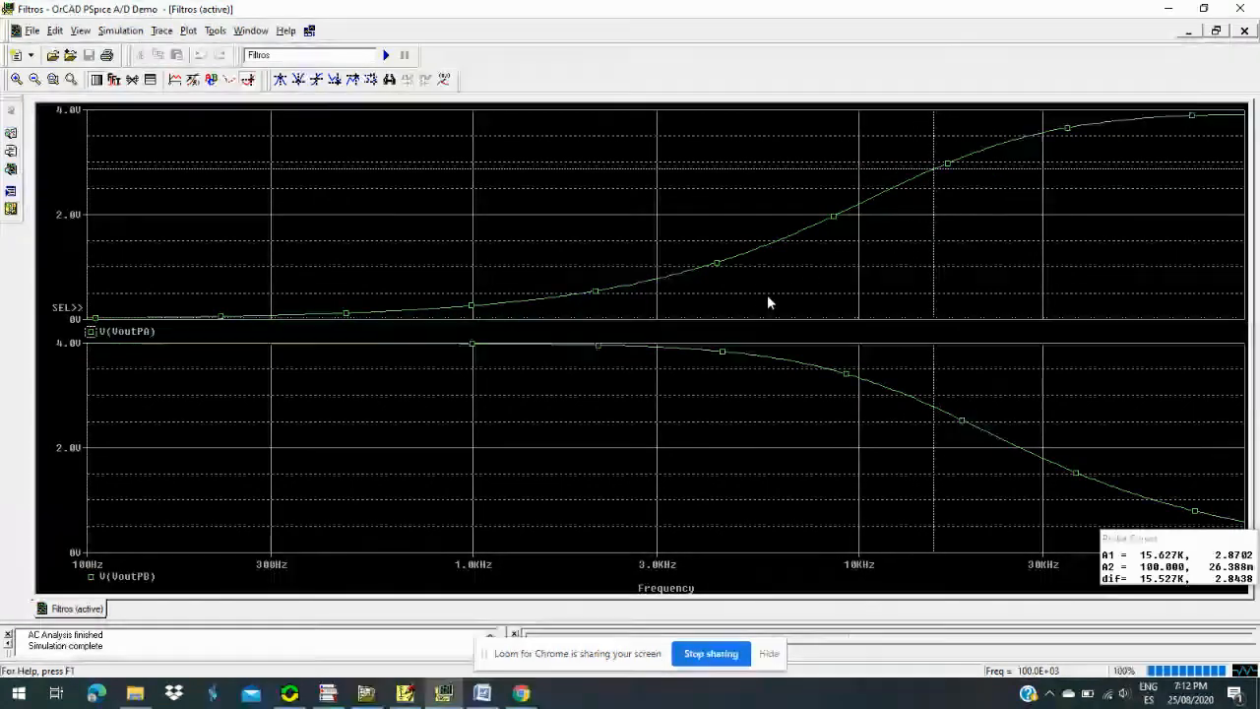
Step: Switch to Word and review the high-pass cutoff formula and response curve in Fig.4, and the low-pass gain formula
left_click(482, 693)
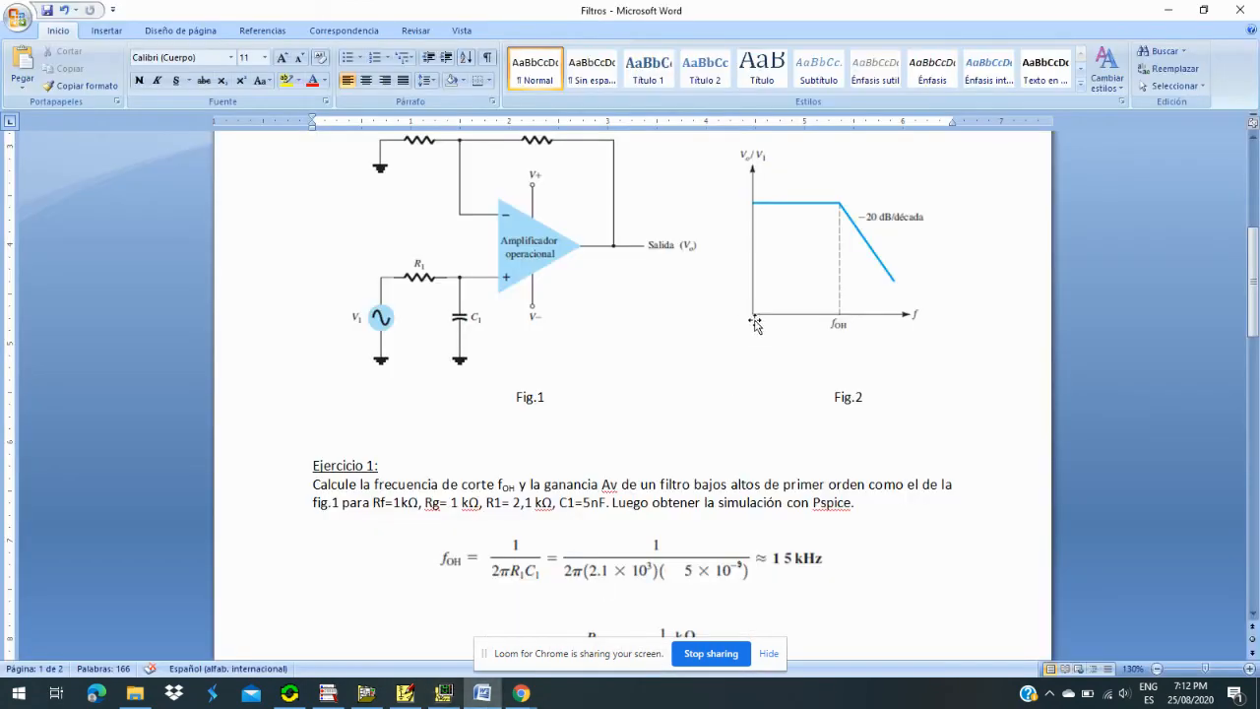
scroll(800, 330, "down", 10)
scroll(799, 330, "down", 5)
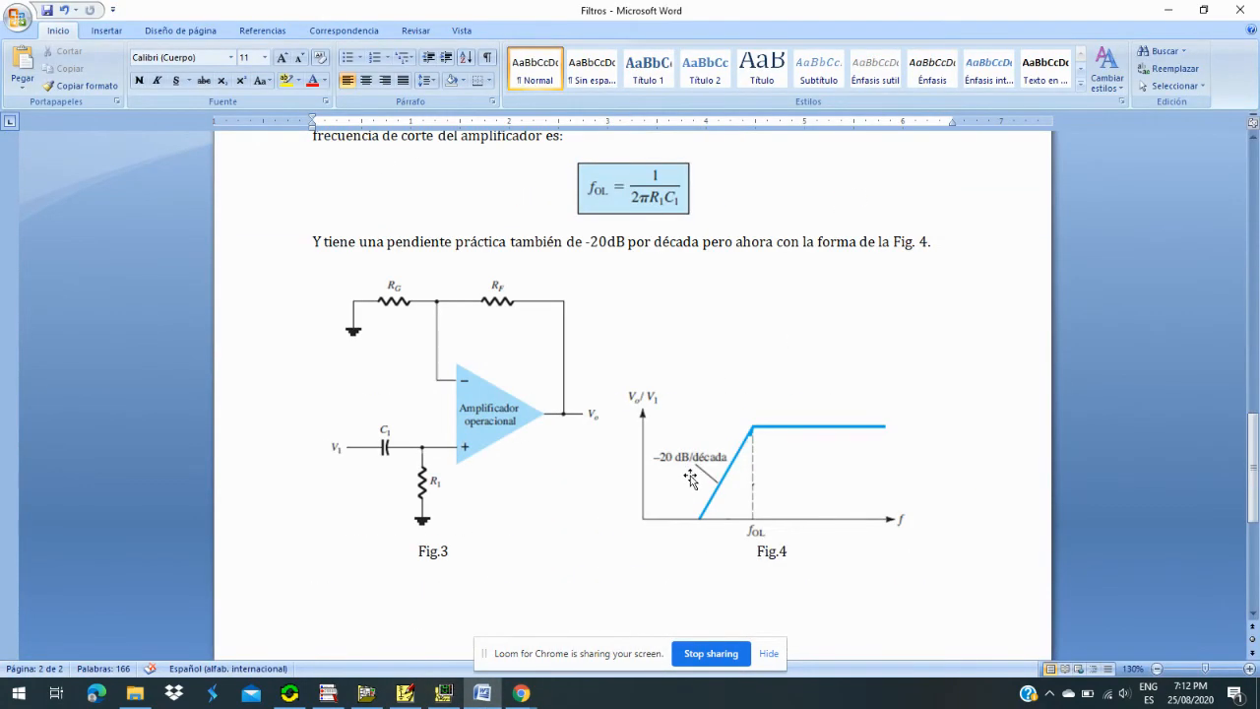
scroll(851, 452, "down", 4)
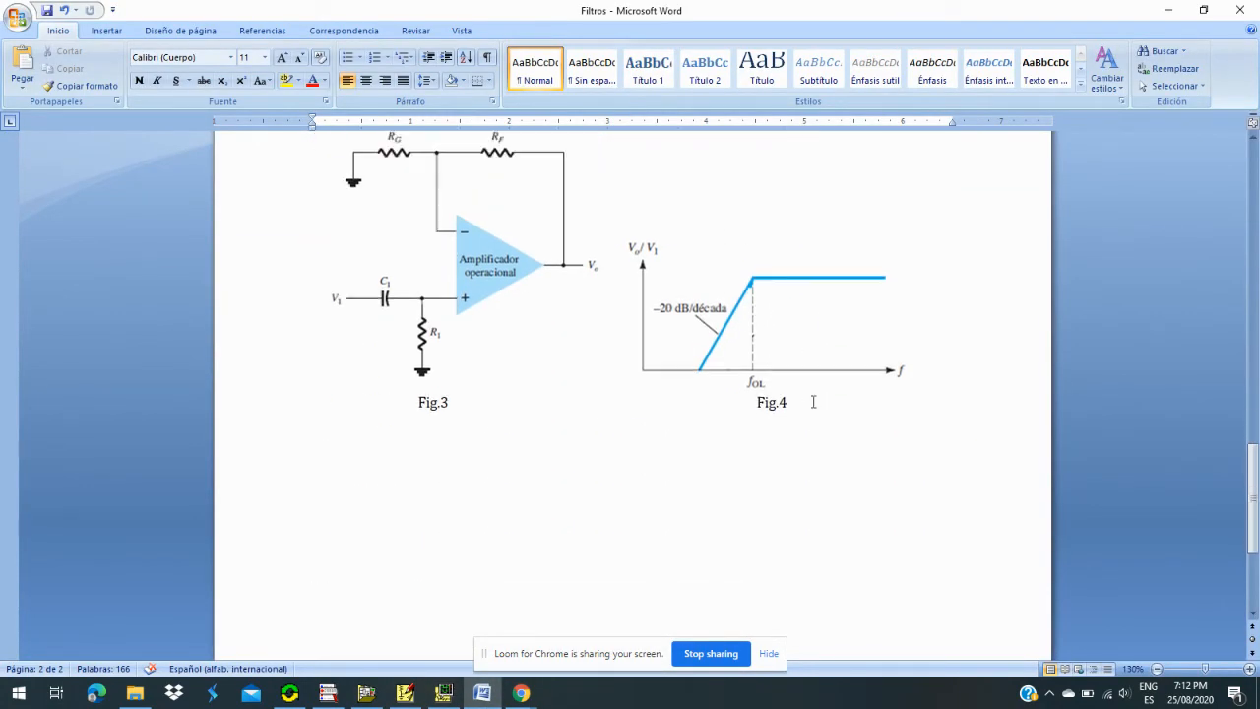
scroll(738, 430, "up", 2)
scroll(757, 423, "up", 4)
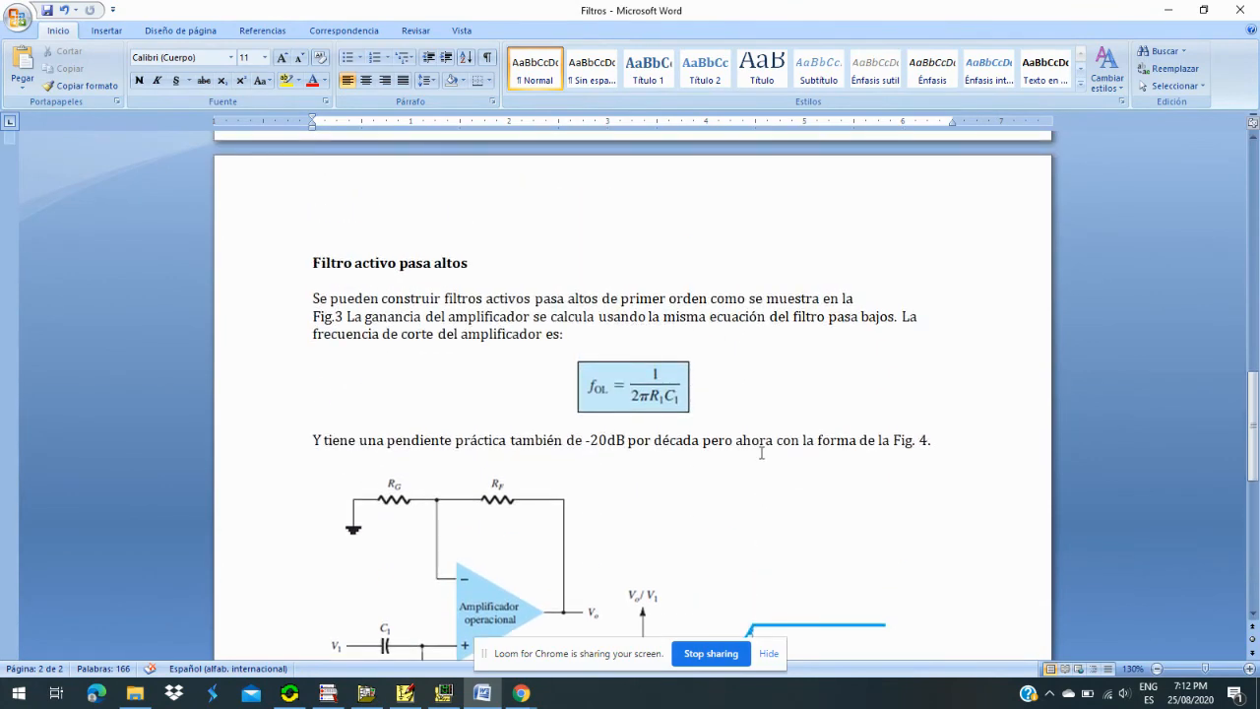
scroll(773, 313, "up", 12)
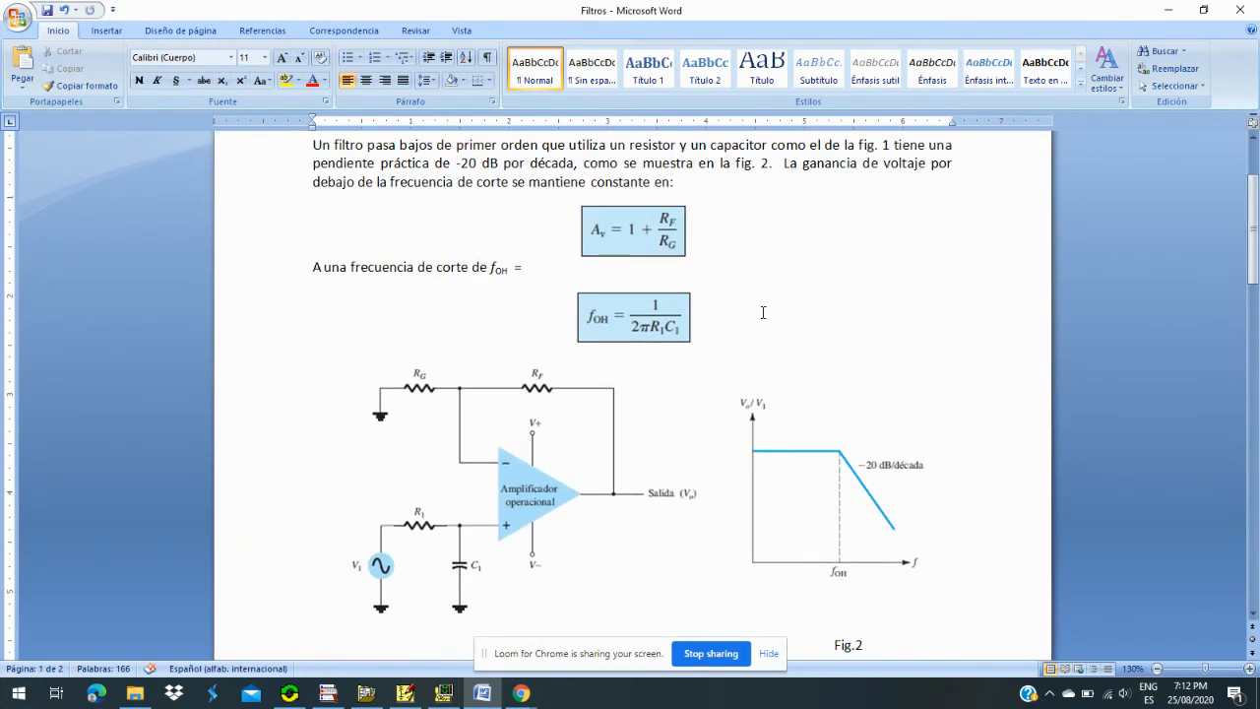
scroll(763, 312, "up", 3)
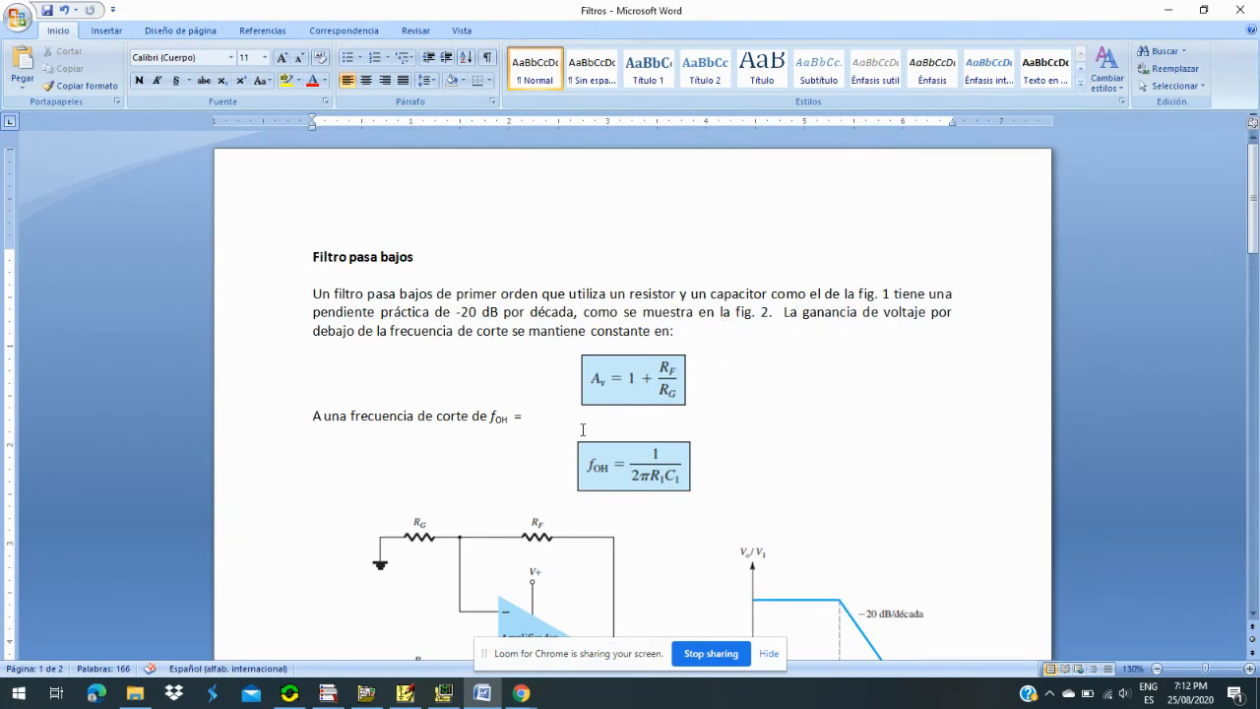
Step: Check the input source V1 in the schematic and use the PSpice A/D cursor to read V(VoutPA) at about 15.1 kHz
left_click(444, 693)
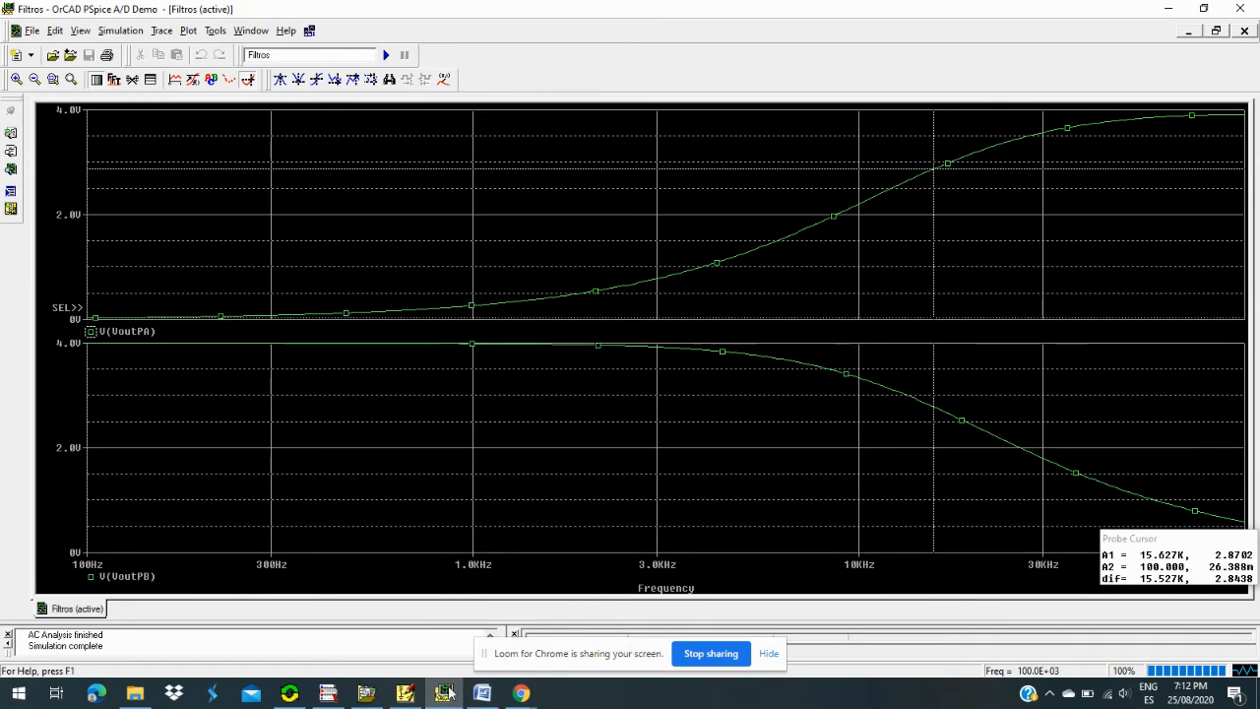
left_click(404, 693)
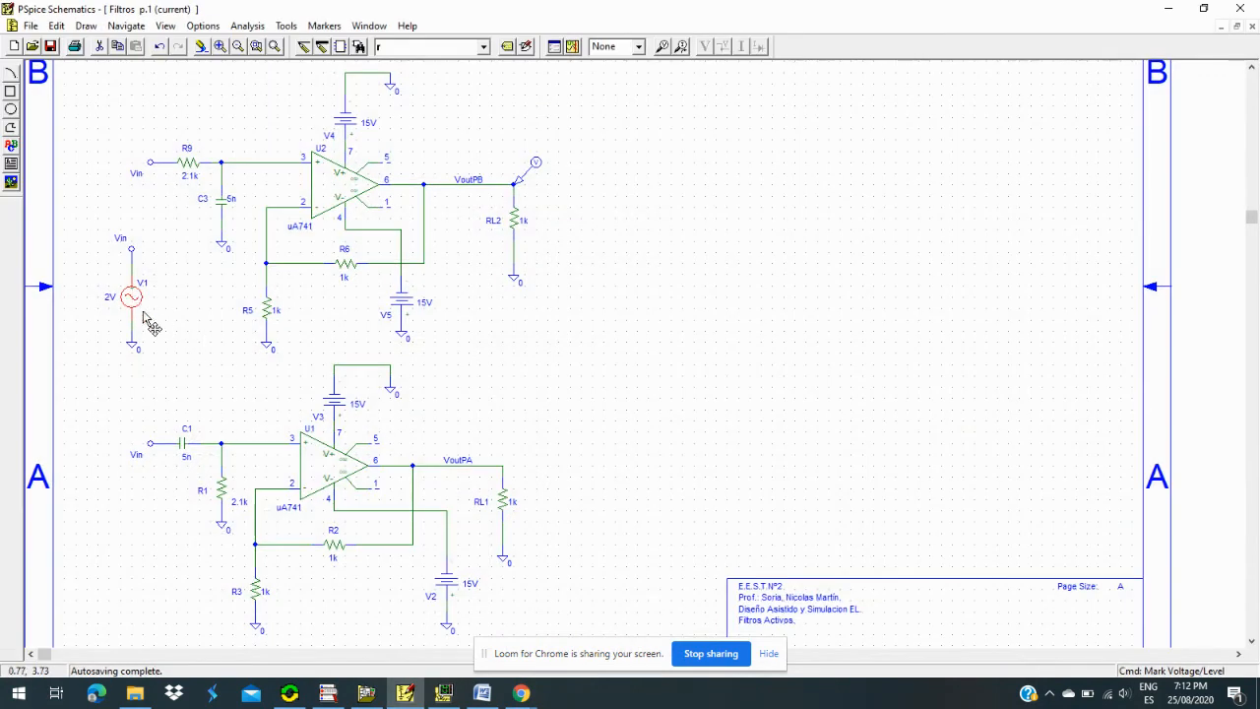
left_click(443, 693)
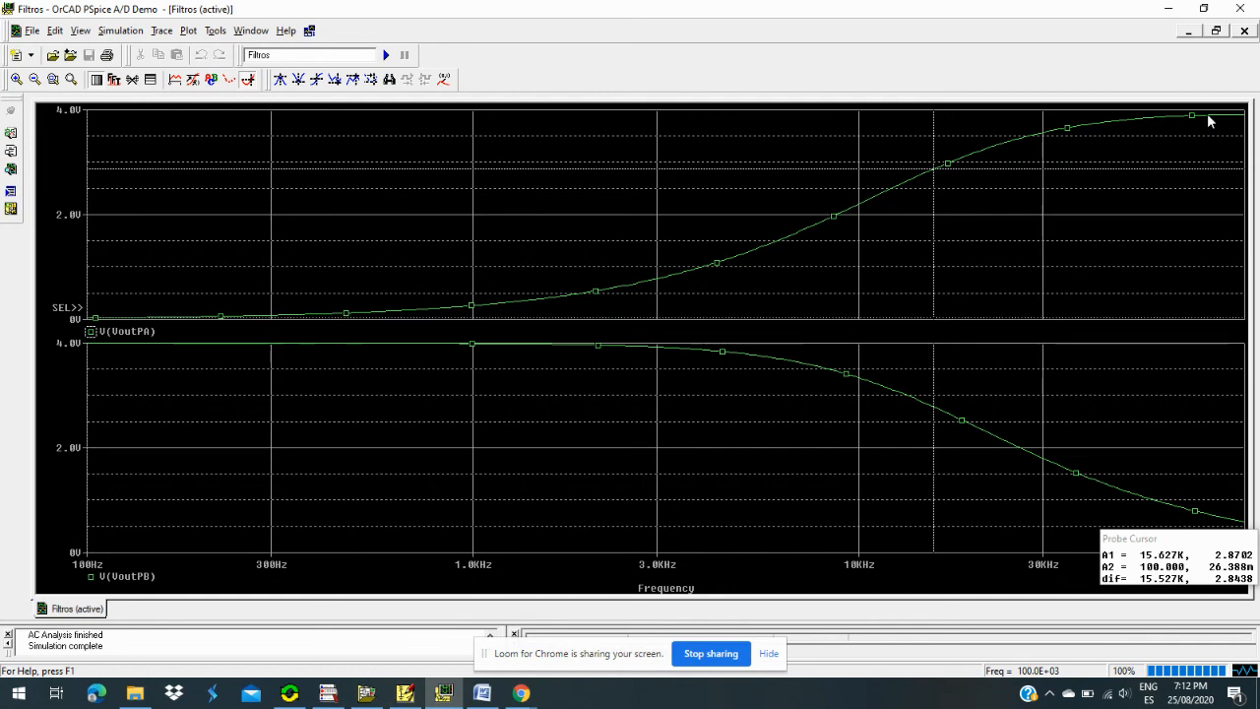
left_click(1123, 261)
left_click_drag(1102, 262, 990, 306)
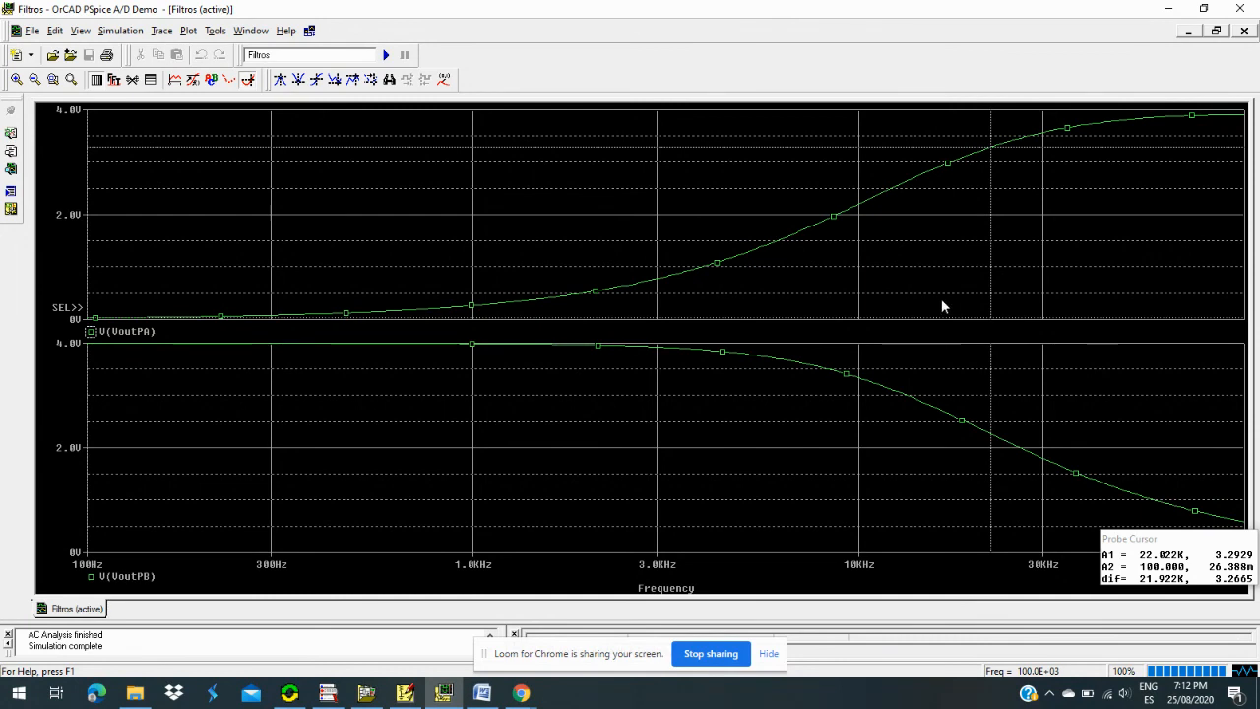
mouse_move(942, 304)
left_mouse_down()
mouse_move(948, 289)
mouse_move(920, 316)
left_mouse_up()
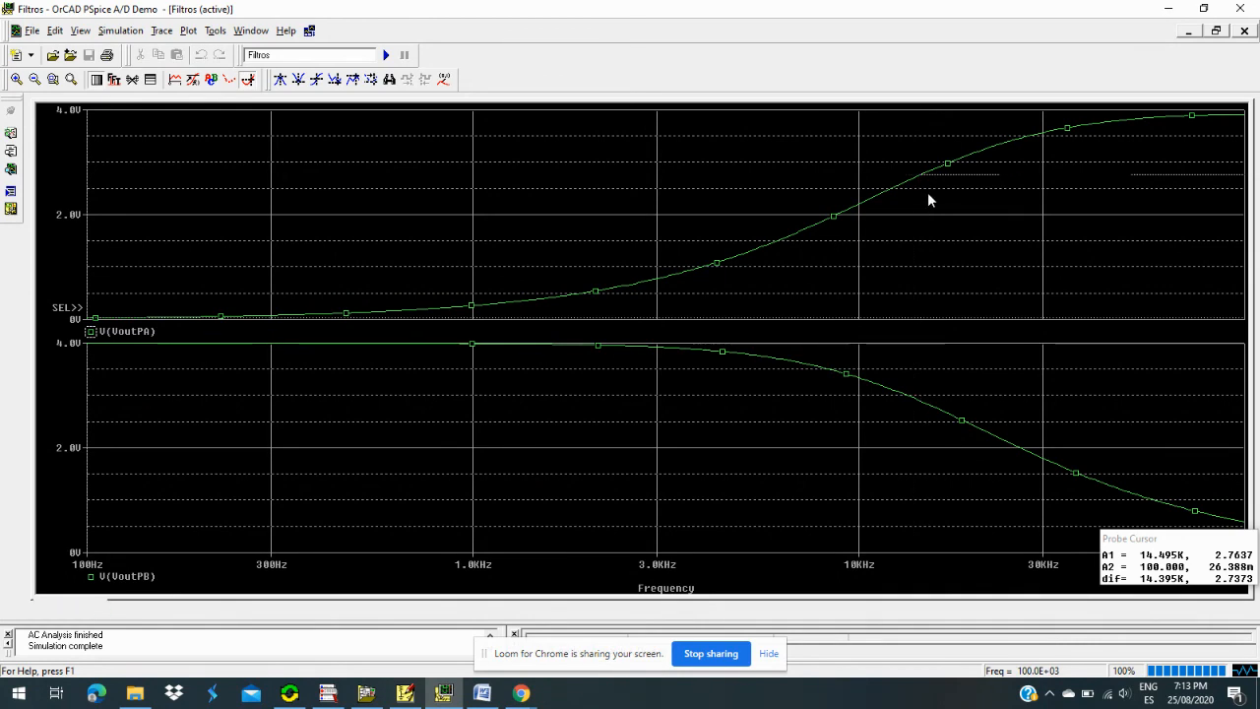
mouse_move(927, 195)
left_mouse_down()
mouse_move(914, 220)
mouse_move(927, 212)
left_mouse_up()
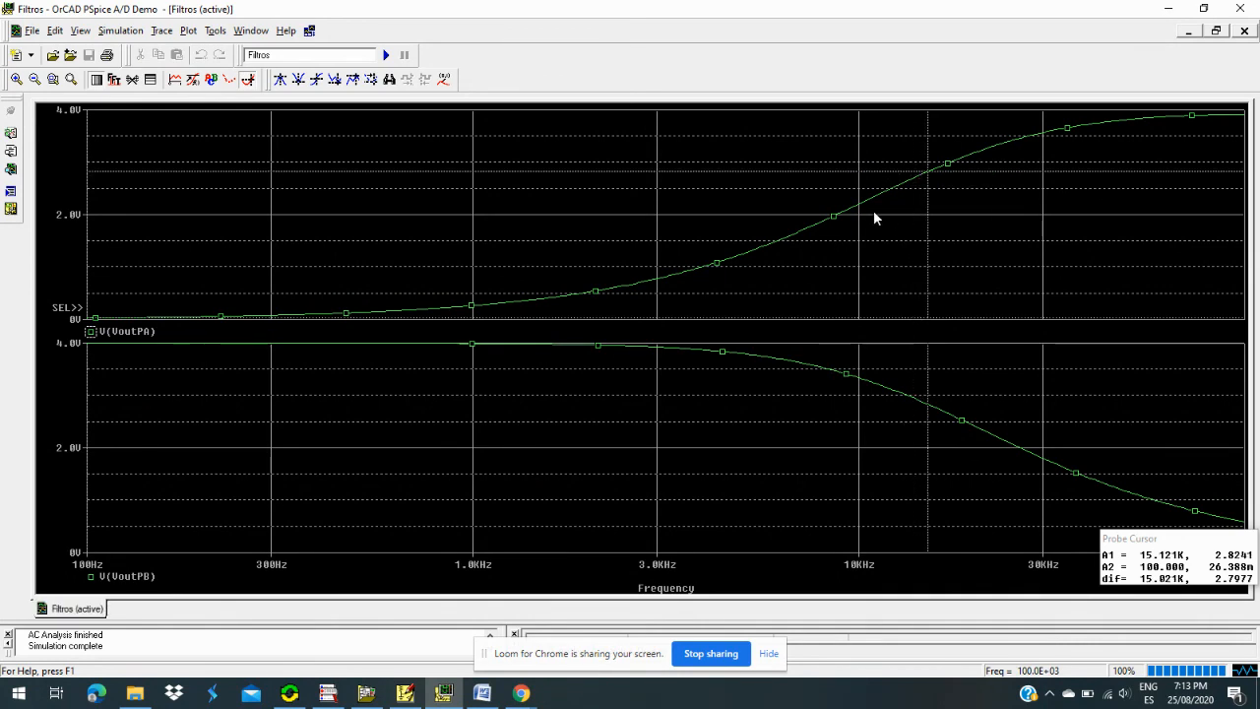